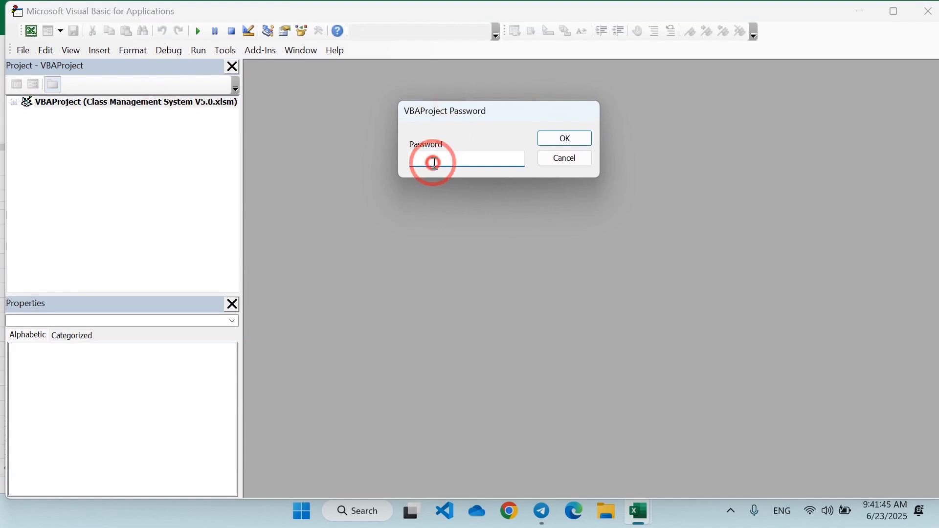
Try to expand the password-protected VBA project of Class Management System V5.0.xlsm and dismiss the password request
left_click(566, 160)
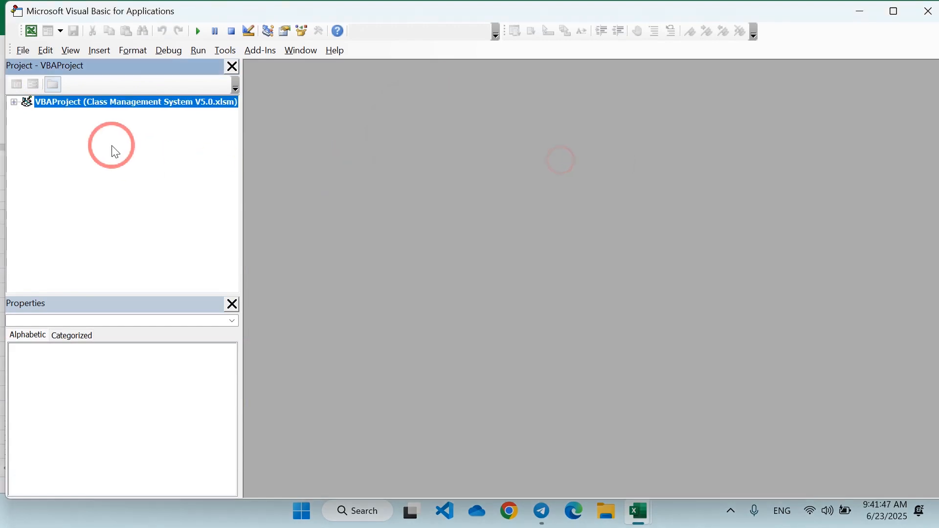
left_click(15, 103)
left_click(521, 193)
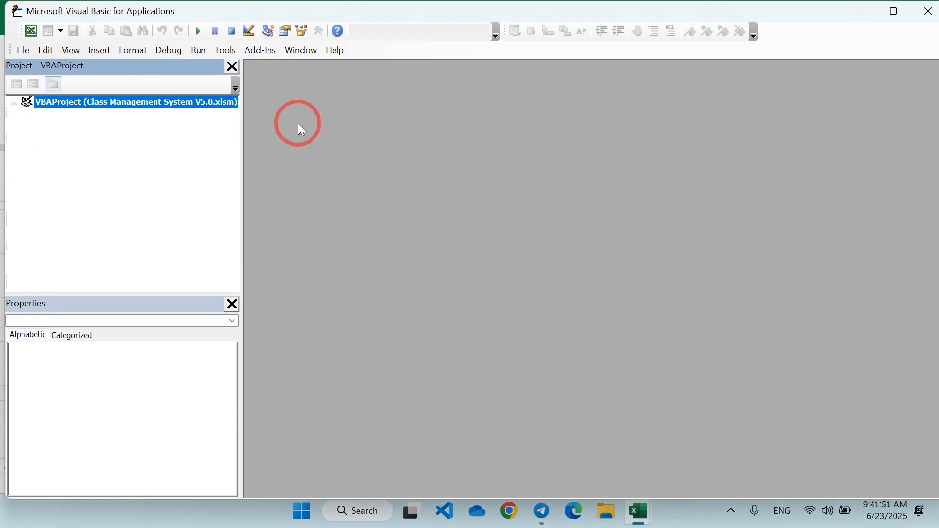
Close the VBA editor and the Class Management System V5.0.xlsm workbook, saving the changes
left_click(935, 18)
left_click(929, 17)
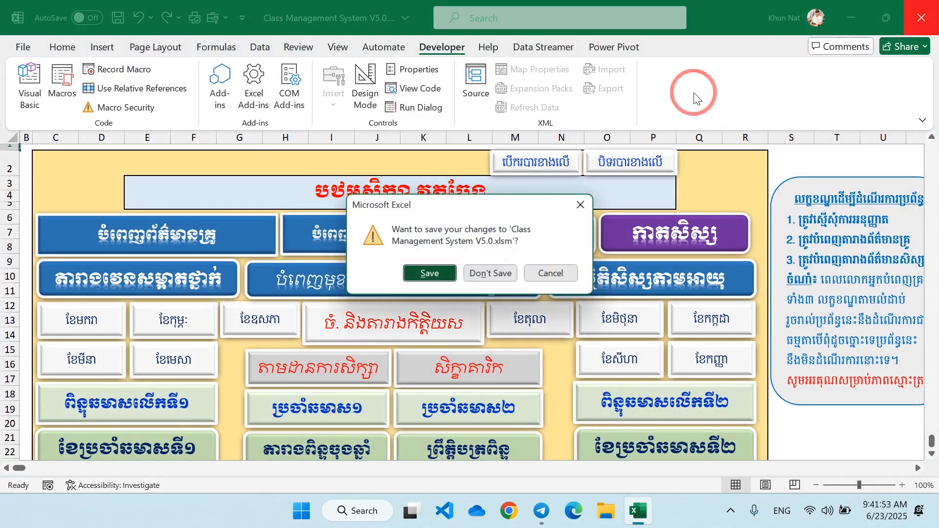
left_click(429, 273)
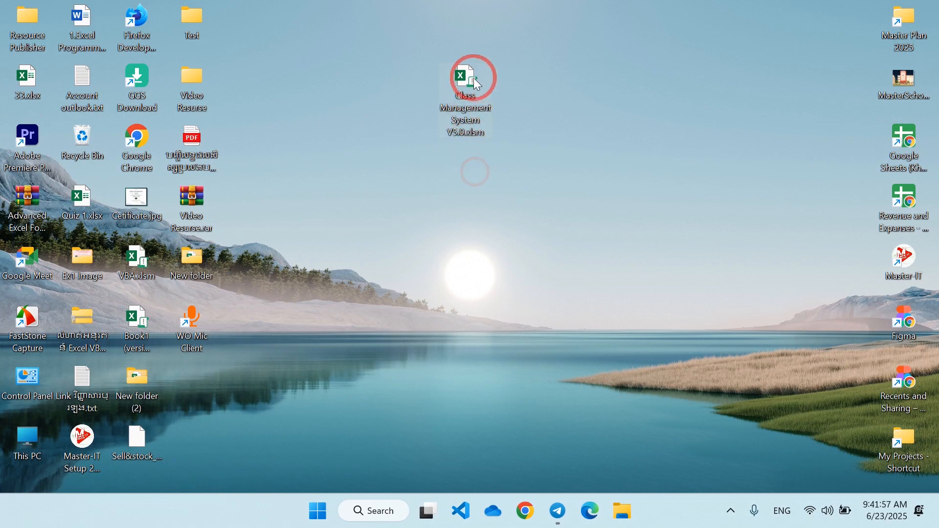
Change the extension of the Class Management System V5.0 workbook on the desktop to zip and place its icon in the open desktop area
left_click(484, 135)
key("Return")
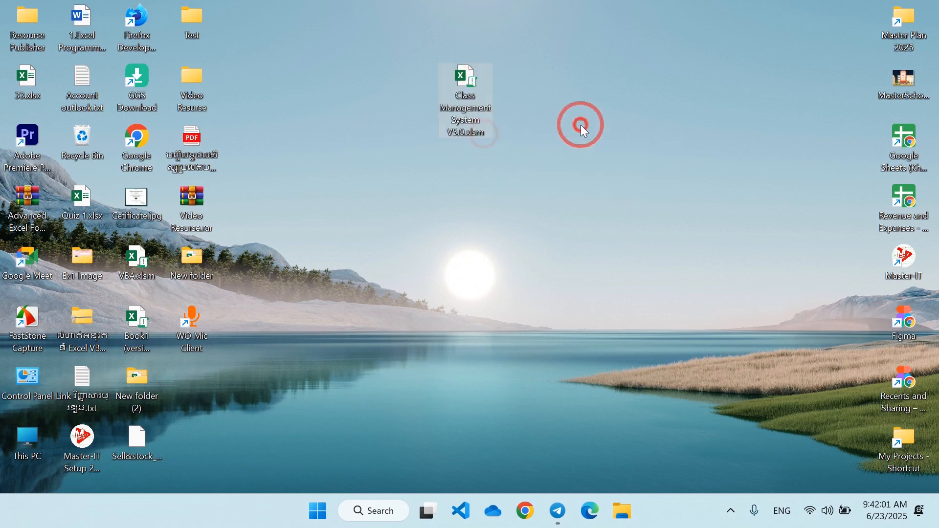
right_click(474, 78)
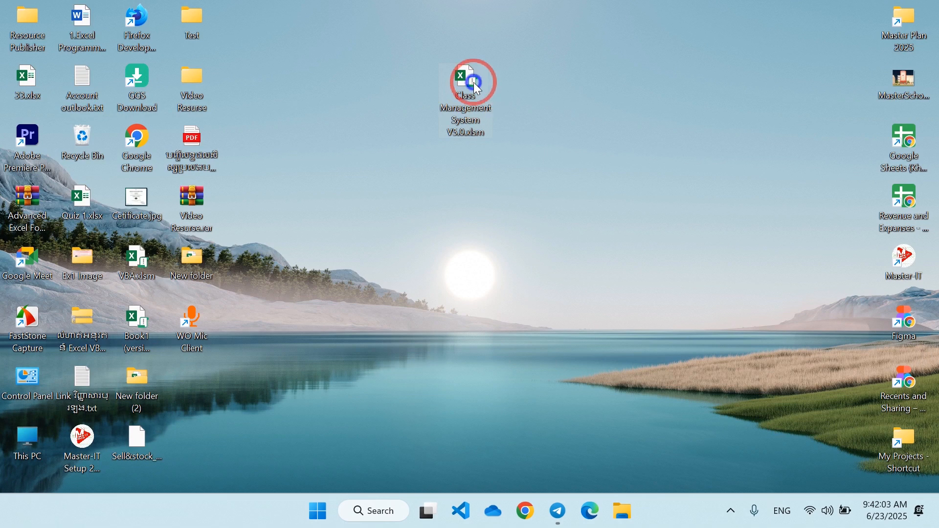
left_click(584, 32)
left_click(487, 132)
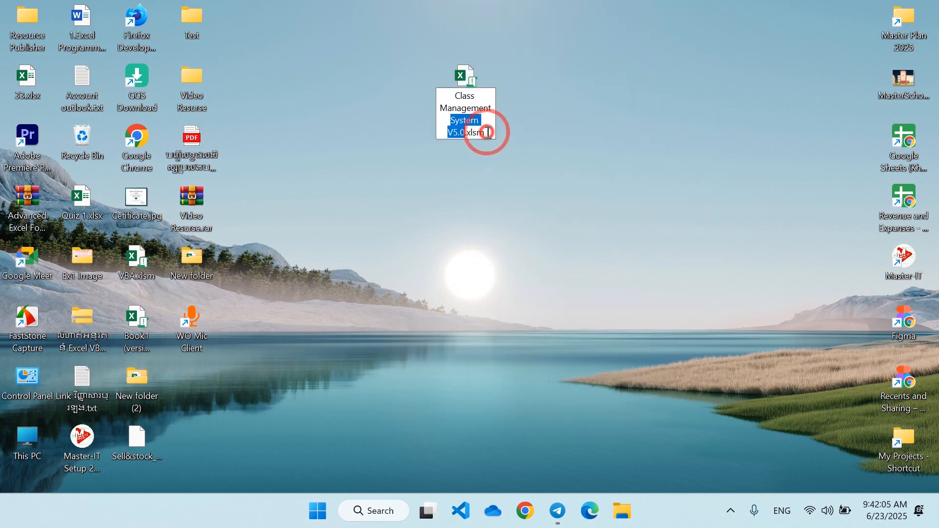
key("BackSpace")
key("BackSpace")
key("BackSpace")
key("BackSpace")
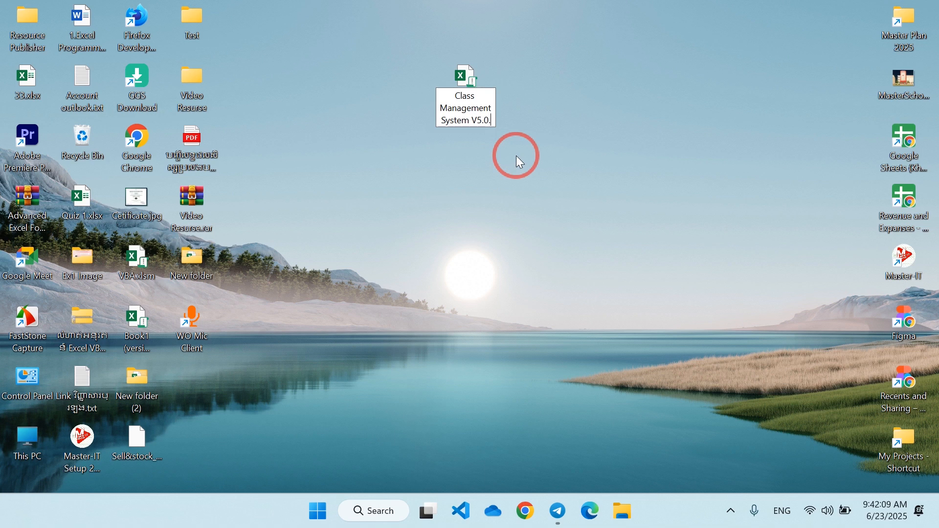
type("zip")
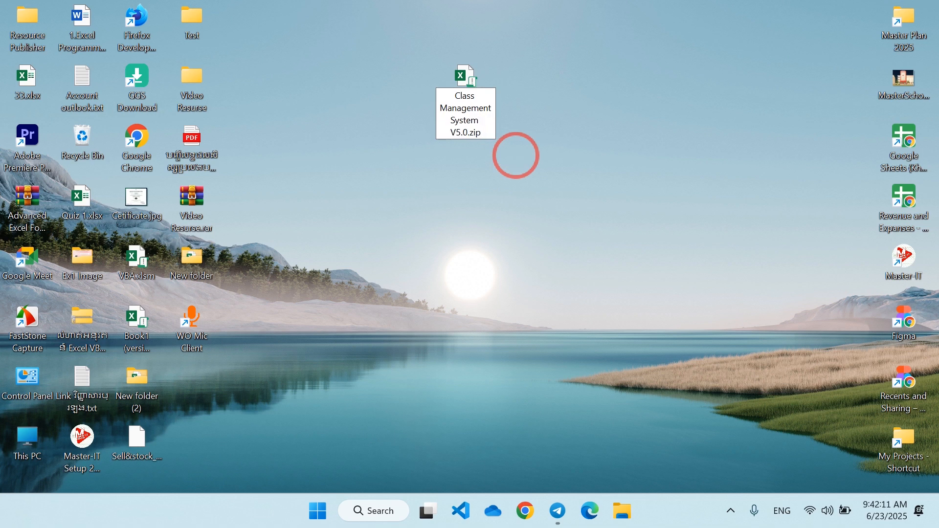
left_click(516, 155)
left_click(522, 262)
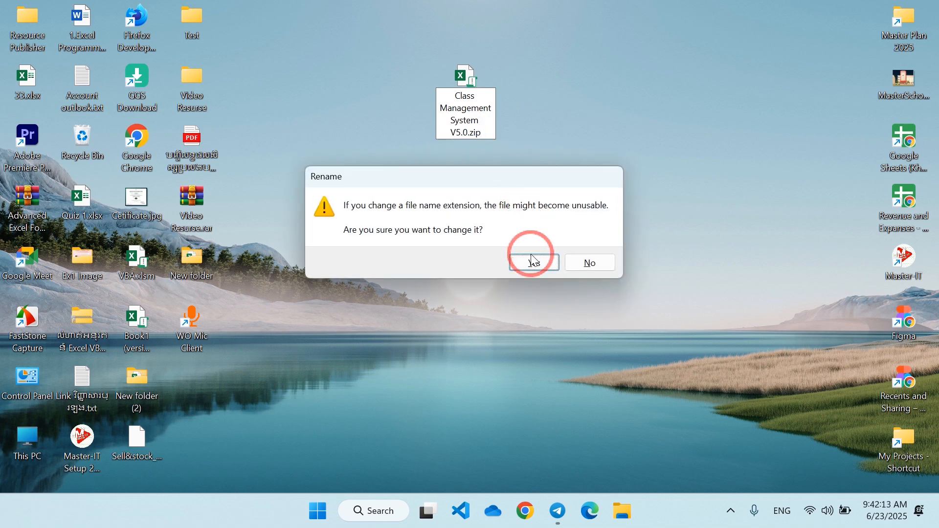
left_click(462, 57)
left_click_drag(216, 387, 471, 69)
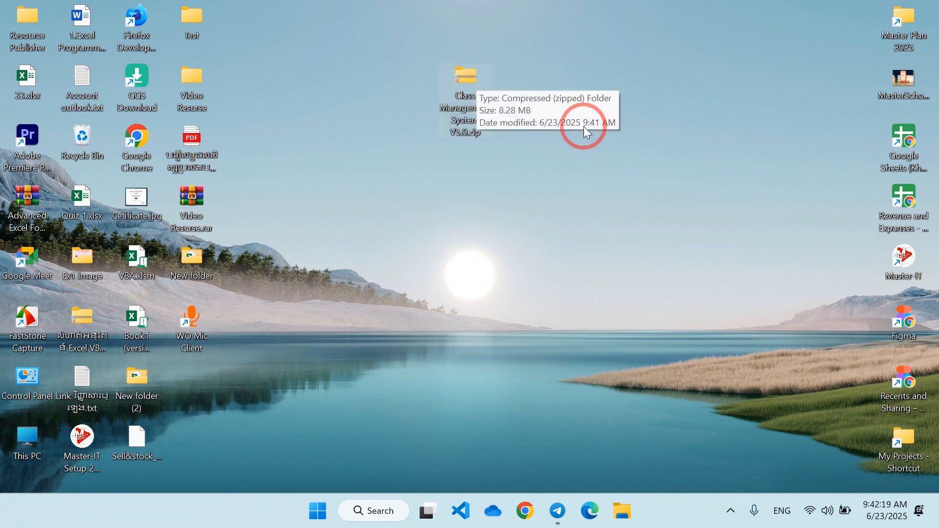
left_click(485, 261)
mouse_move(448, 19)
left_mouse_down()
mouse_move(520, 188)
mouse_move(431, 85)
mouse_move(516, 174)
mouse_move(424, 57)
left_mouse_up()
left_click(515, 177)
left_click(483, 94)
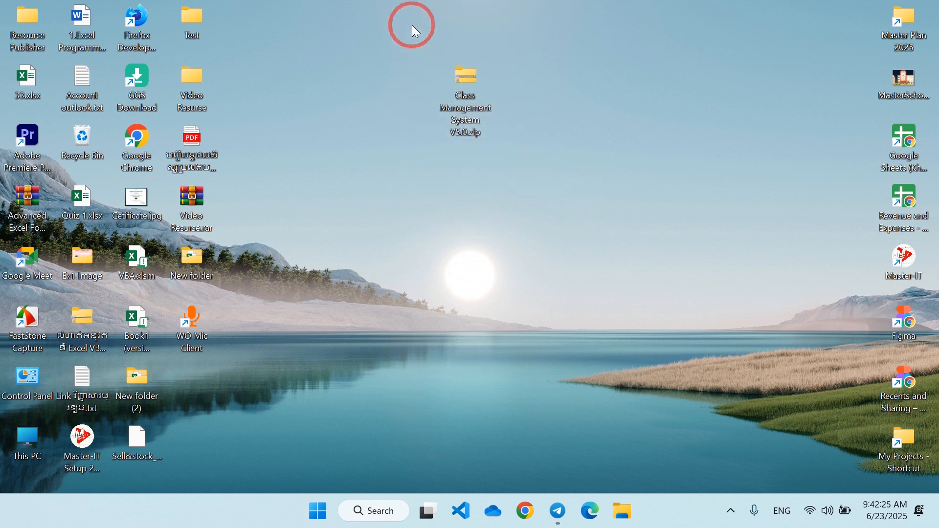
left_click_drag(411, 22, 557, 196)
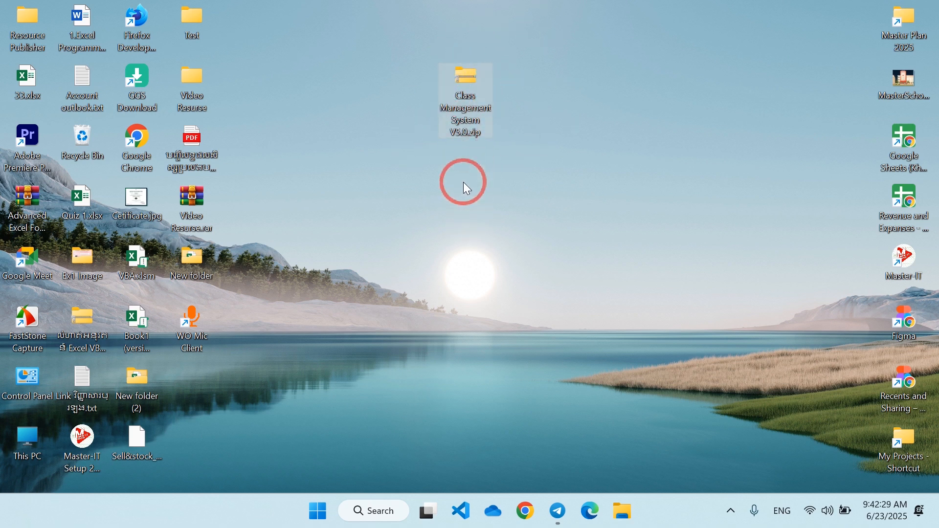
left_click_drag(464, 183, 431, 47)
left_click(664, 195)
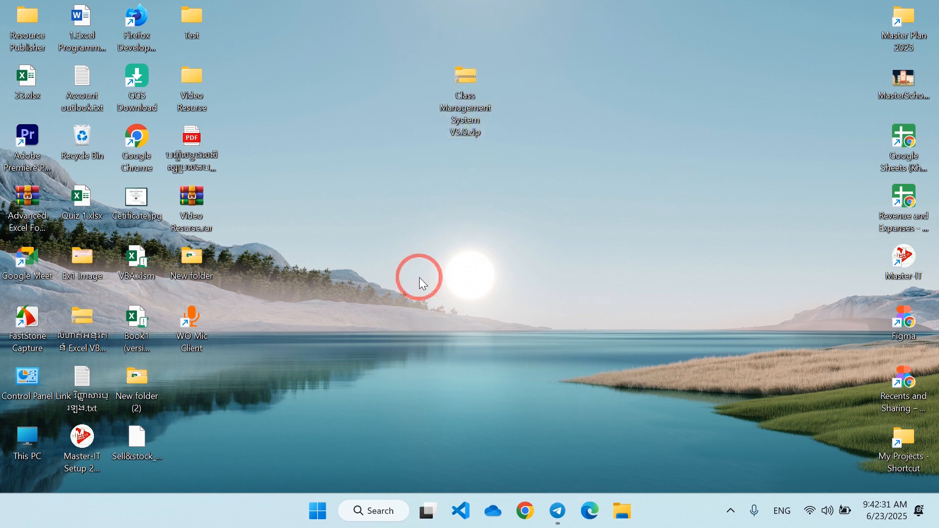
Switch to Google Chrome, search for Notepad++ and open the Downloads page of notepad-plus-plus.org
double_click(130, 129)
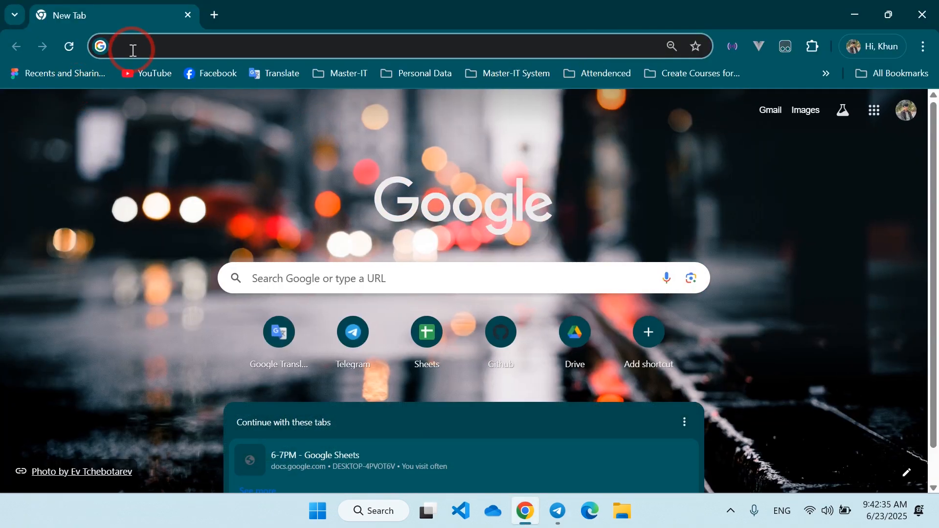
left_click(148, 39)
type("no")
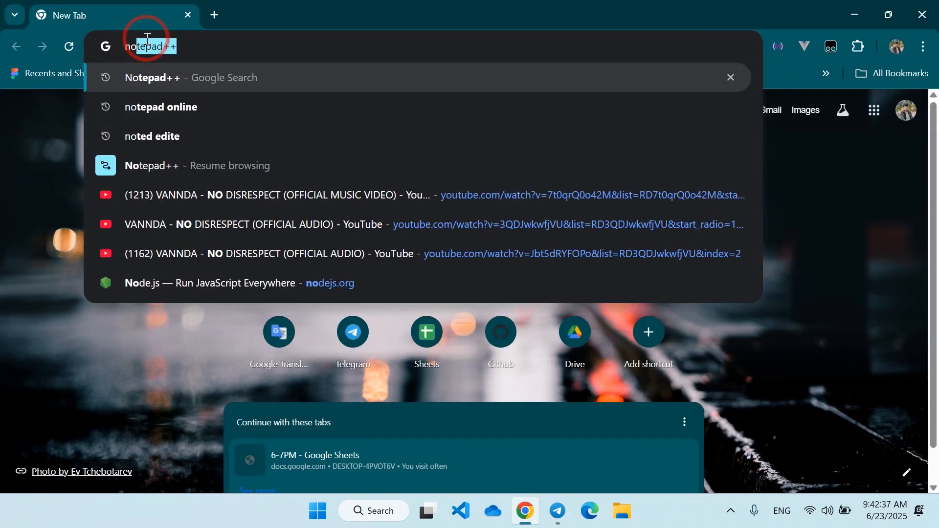
key("Return")
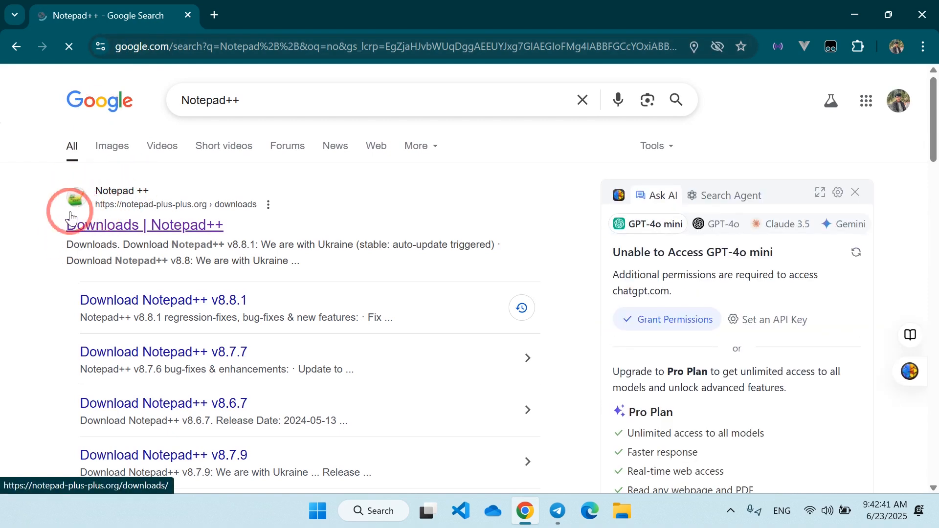
left_click(135, 228)
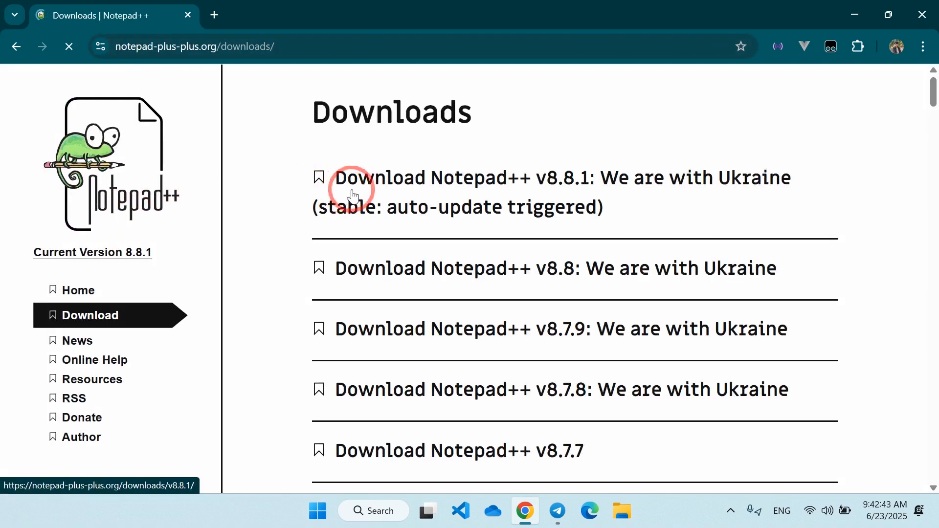
Open the Notepad++ v8.8 release page and download the x64 installer
scroll(835, 308, "down", 6)
scroll(756, 367, "up", 7)
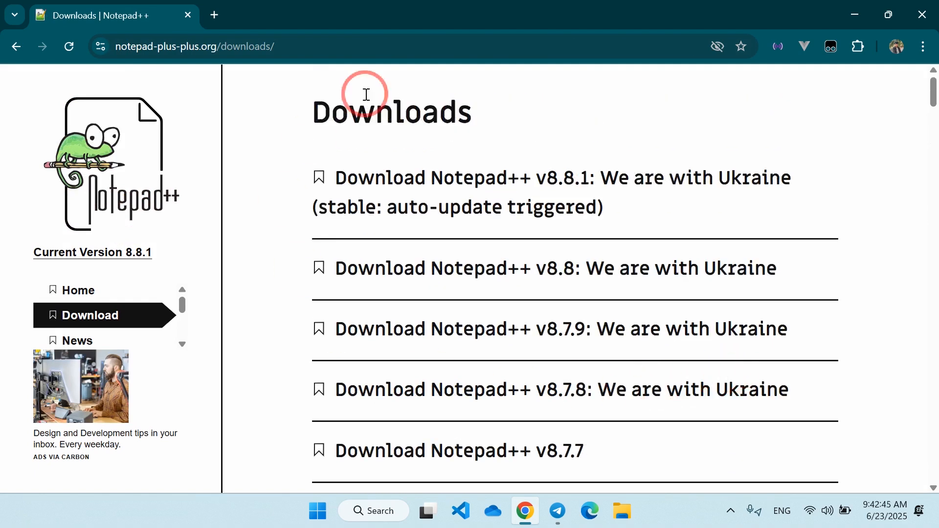
left_click(457, 267)
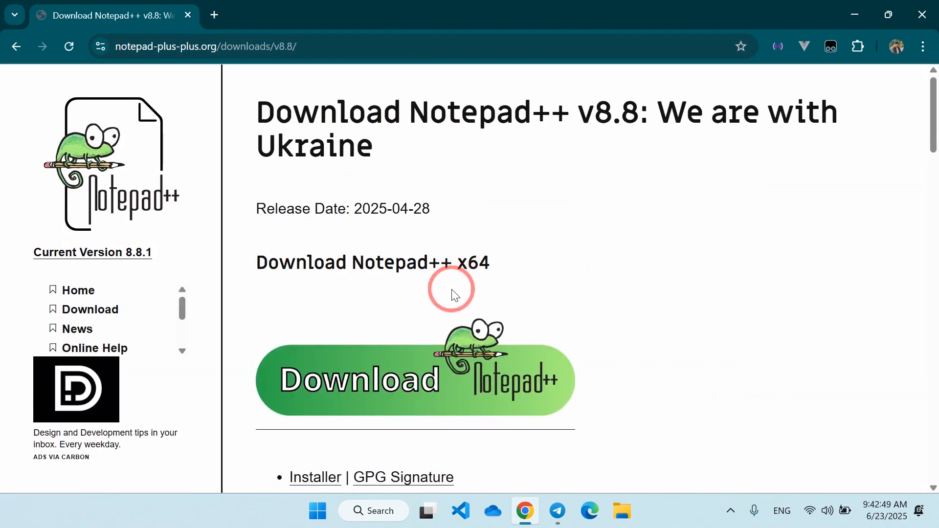
scroll(455, 289, "down", 4)
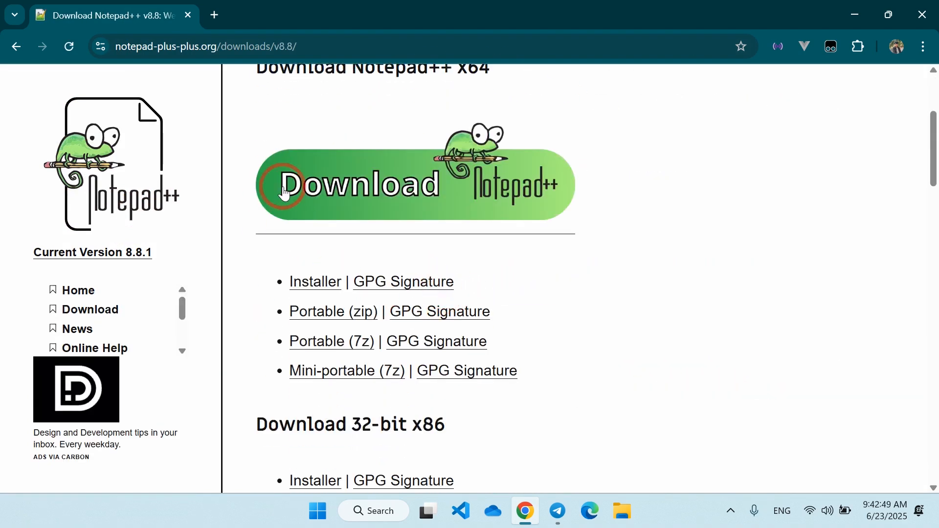
left_click(387, 199)
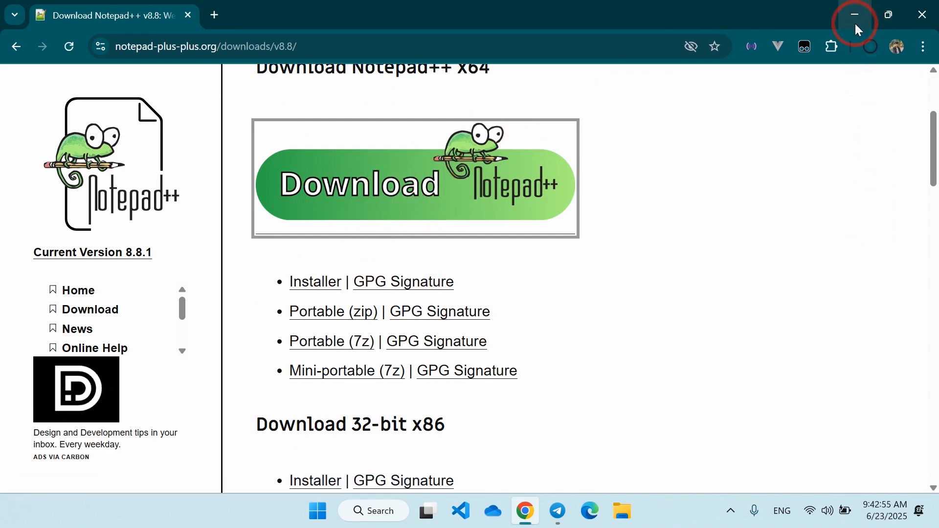
Locate and select npp.8.8.Installer.x64.exe in the Downloads folder, and close File Explorer and Chrome
left_click(871, 49)
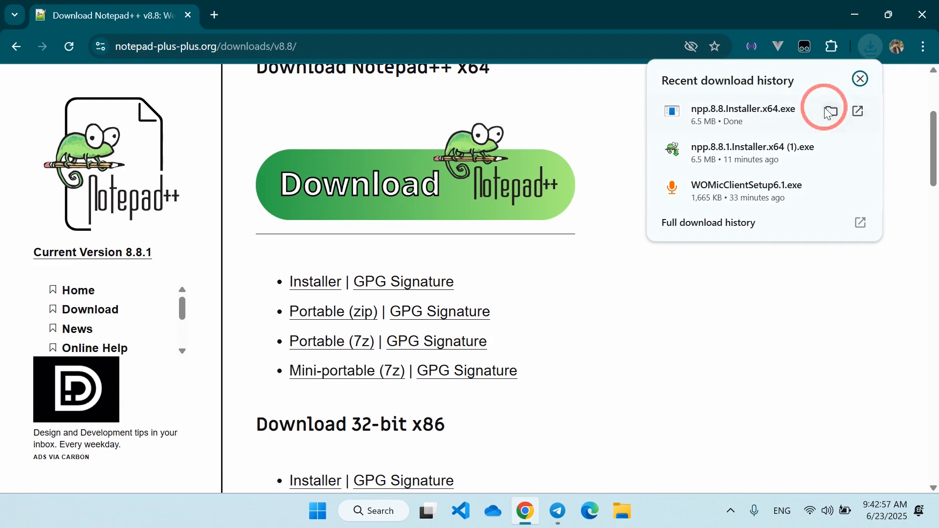
left_click(834, 108)
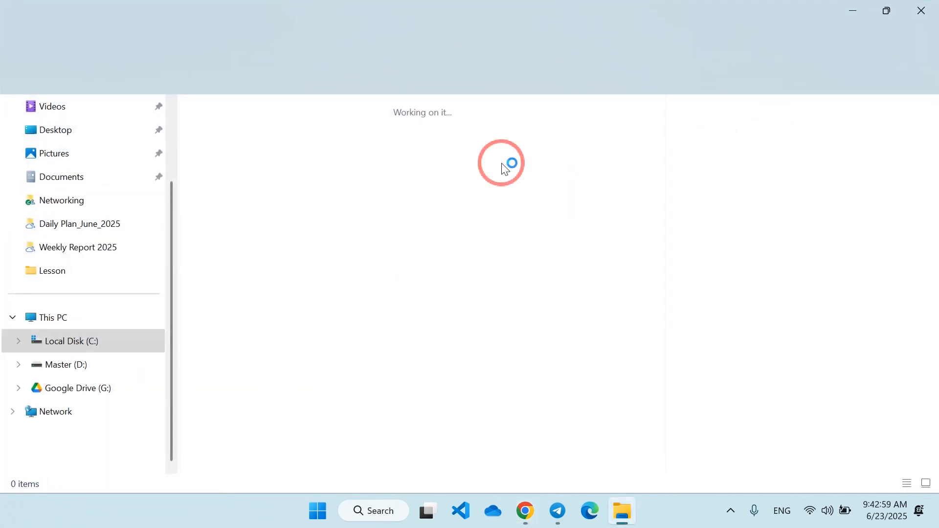
scroll(71, 142, "up", 3)
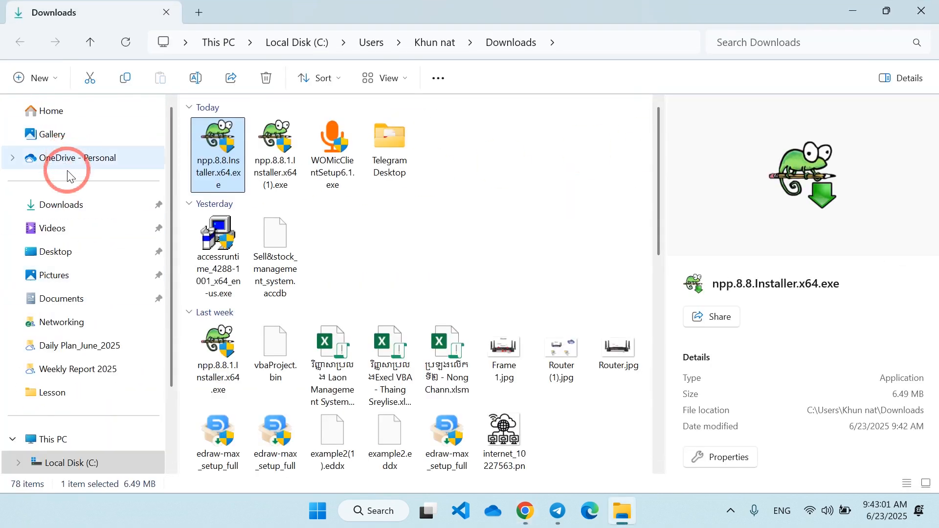
left_click(96, 218)
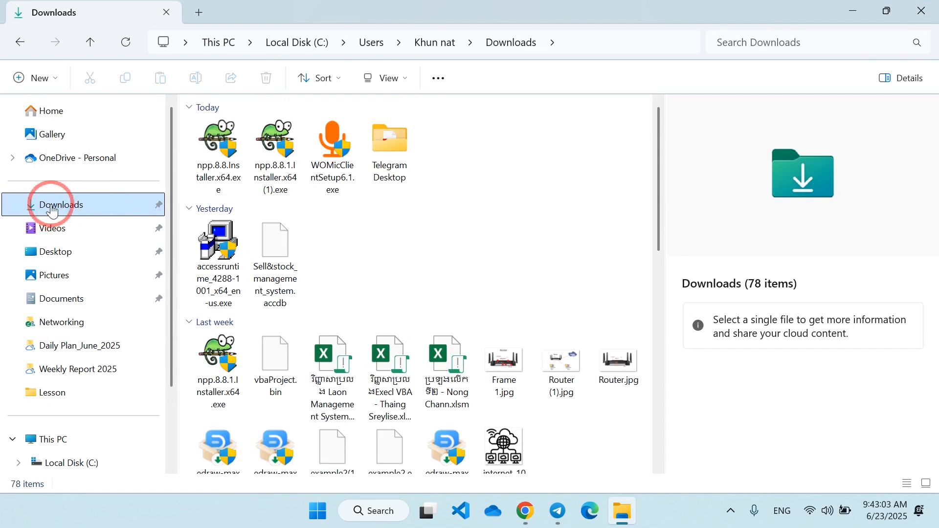
left_click(218, 175)
left_click(227, 171)
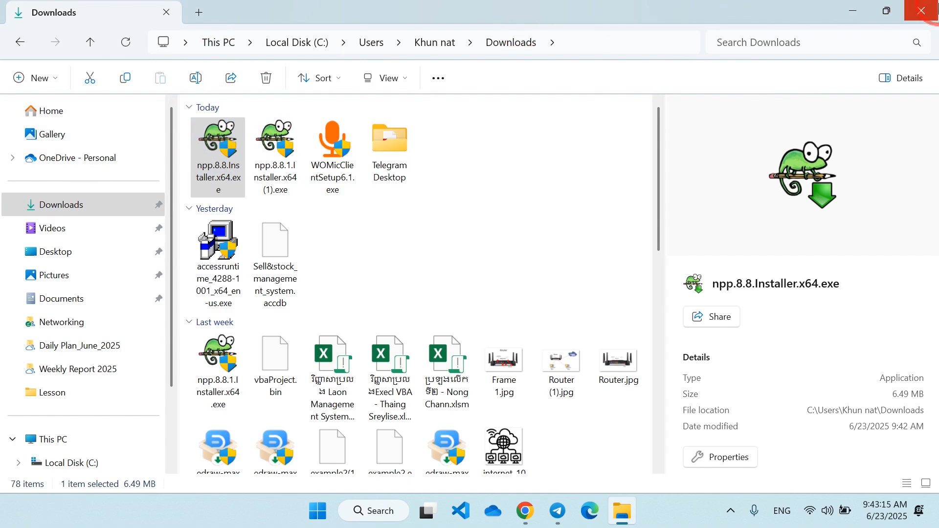
left_click(230, 149)
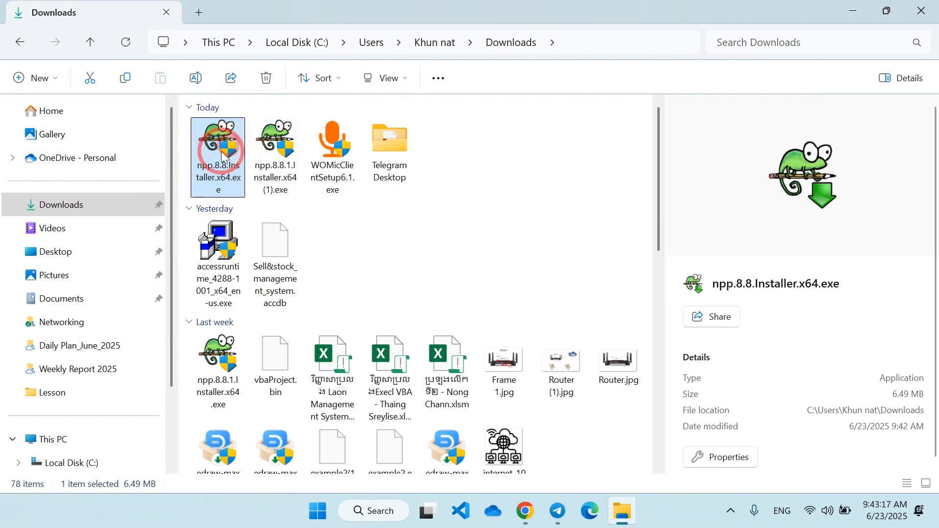
left_click(933, 8)
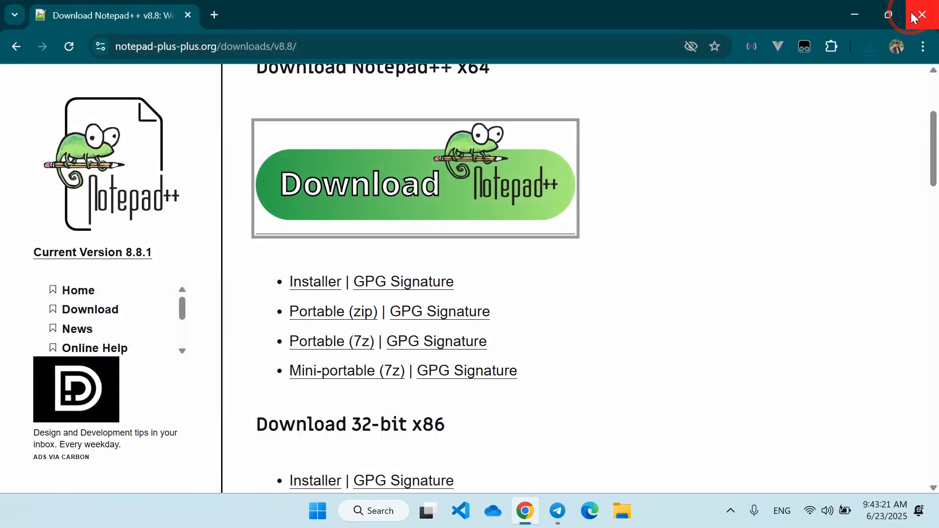
left_click(924, 8)
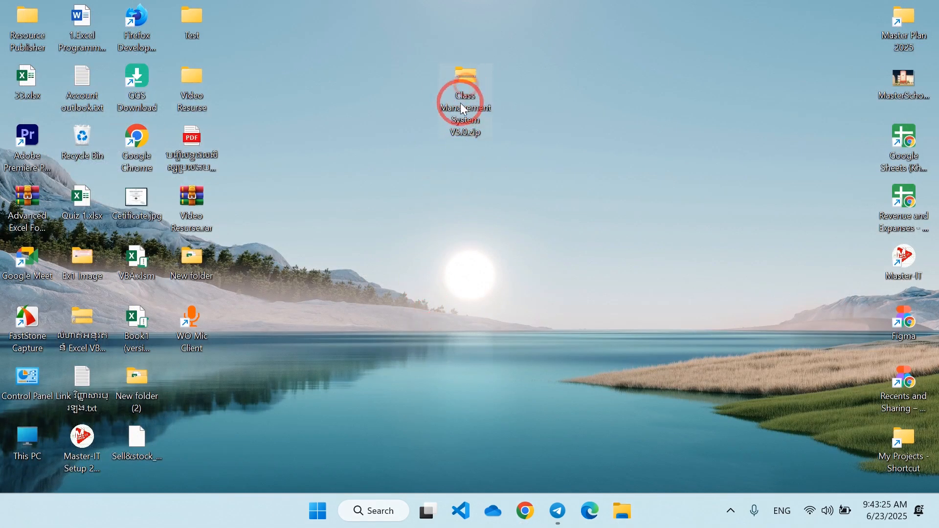
Extract Class Management System V5.0.zip to a desktop folder of the same name, with showing extracted files on completion turned off
right_click(462, 78)
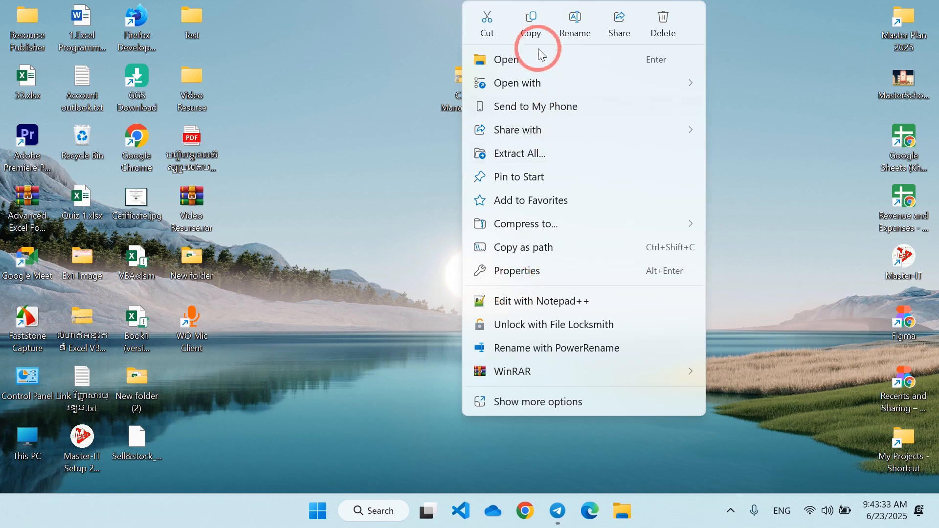
left_click(520, 153)
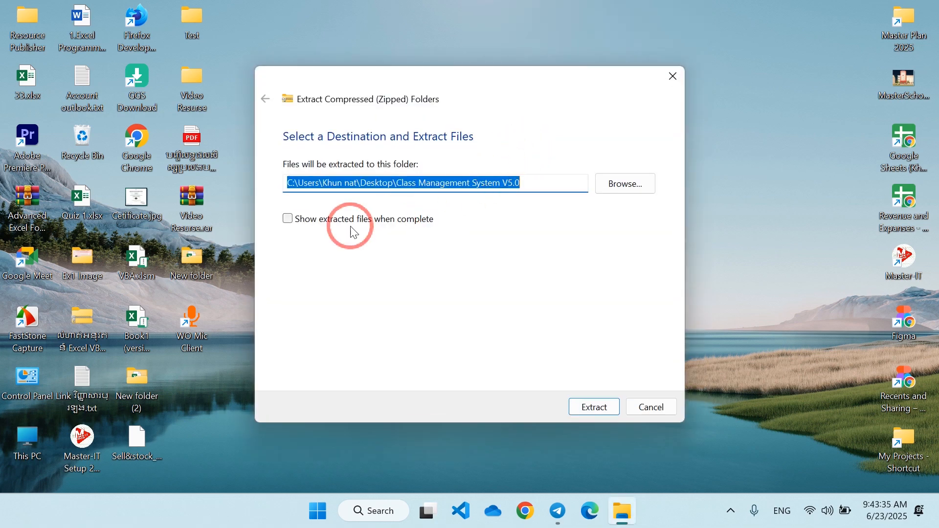
left_click(293, 220)
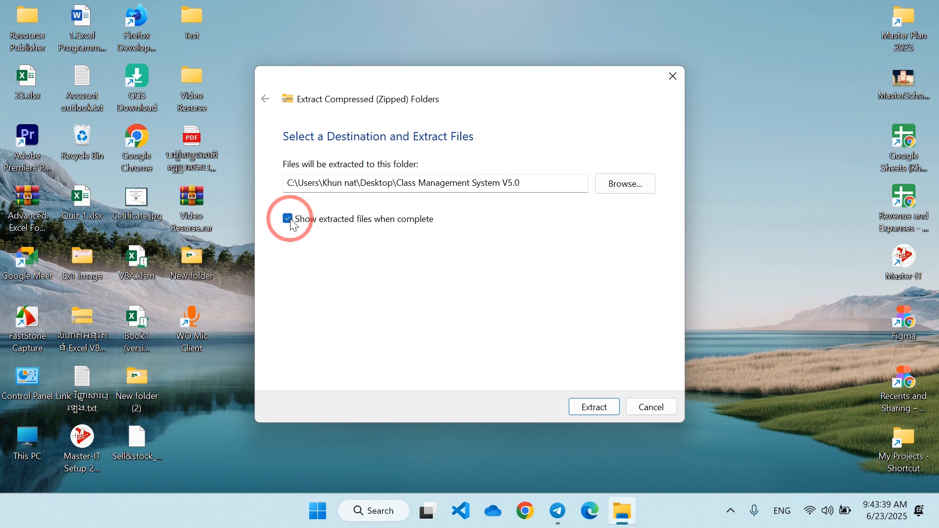
left_click(291, 220)
left_click_drag(328, 76, 375, 73)
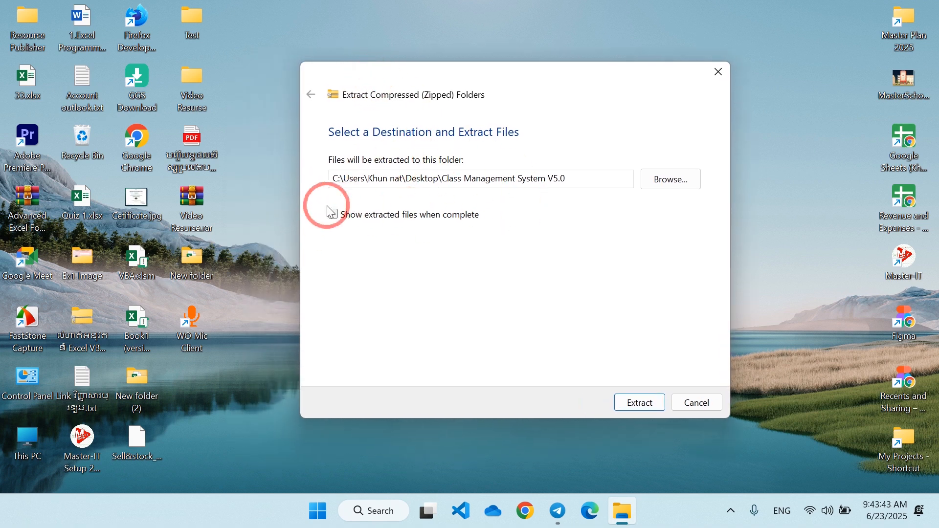
left_click(638, 404)
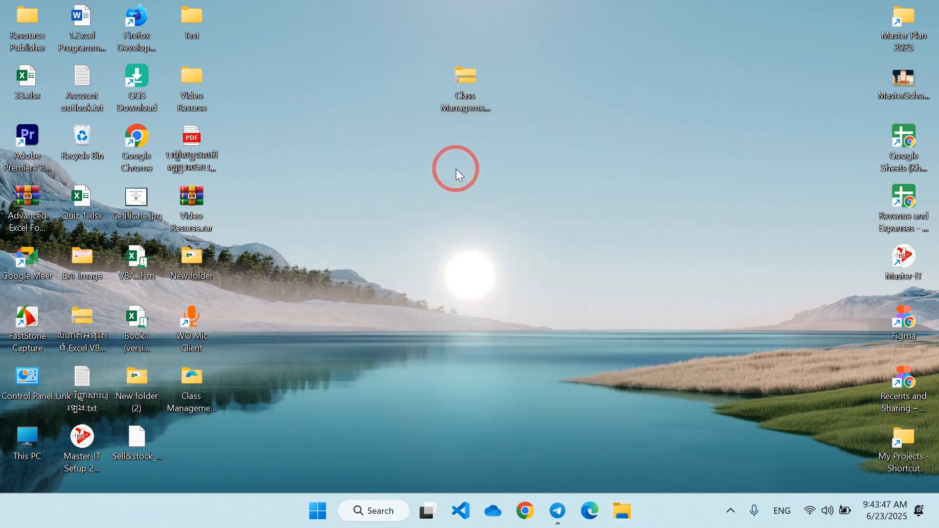
Move the extracted Class Management System V5.0 folder beneath the zip file on the desktop and open its xl subfolder
left_click_drag(183, 390, 498, 165)
left_click(198, 389)
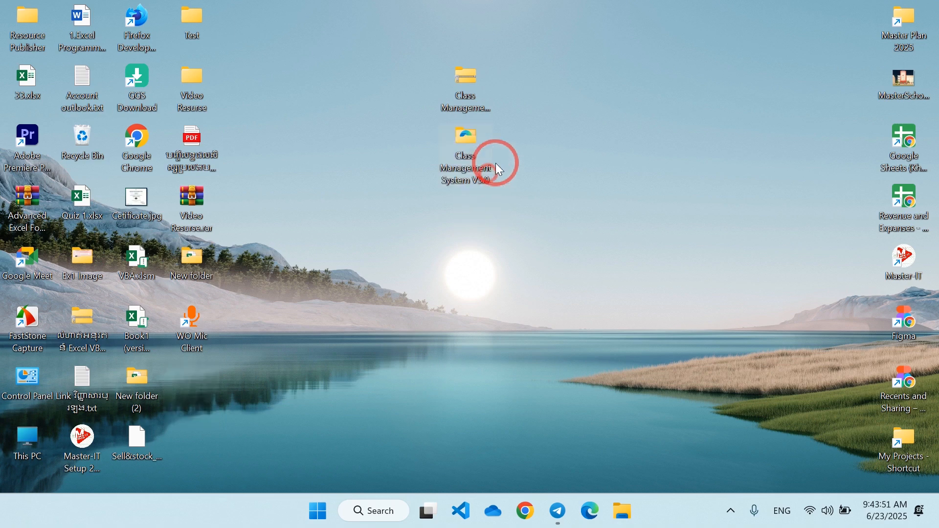
double_click(467, 141)
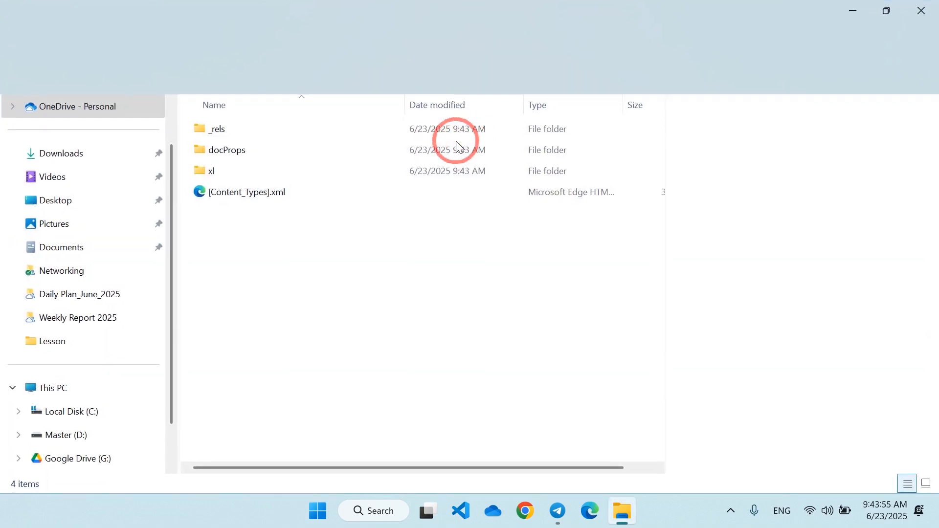
left_click(225, 178)
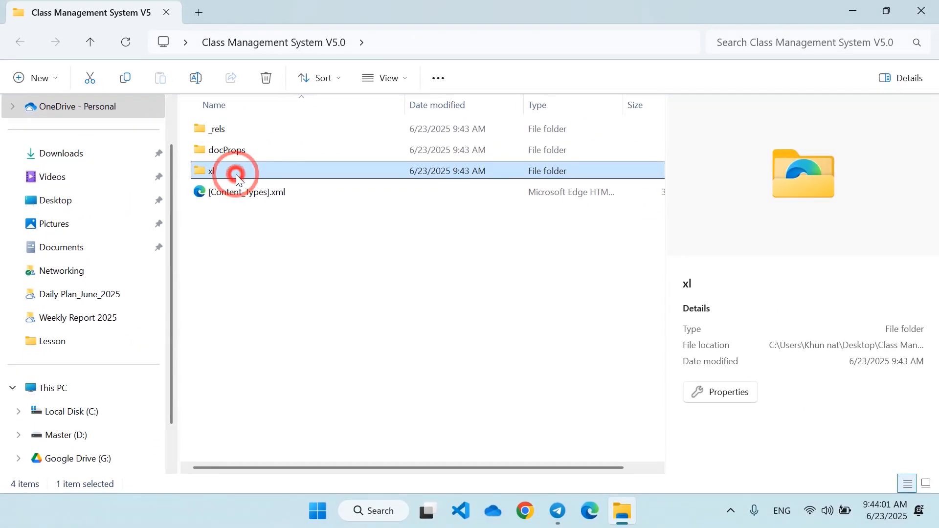
double_click(236, 174)
Open vbaProject.bin from the xl folder in Notepad++ for editing
left_click(235, 385)
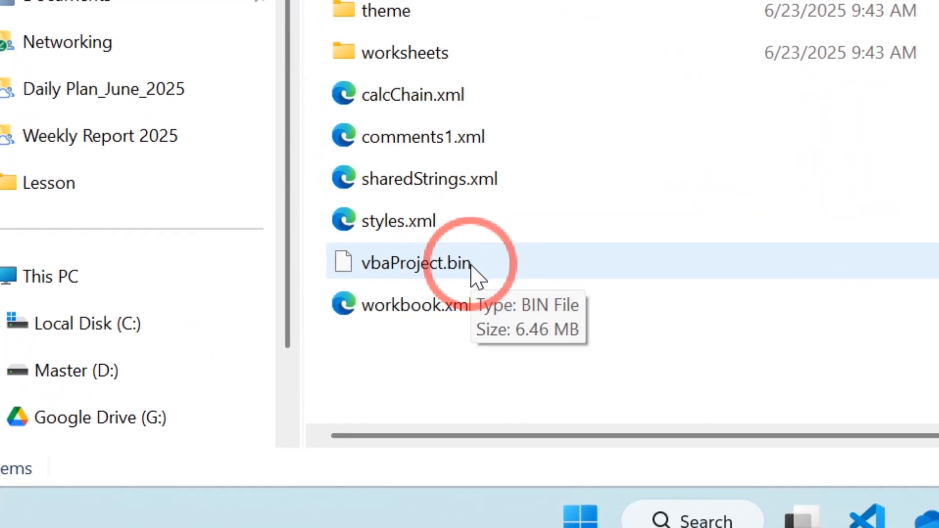
left_click(472, 272)
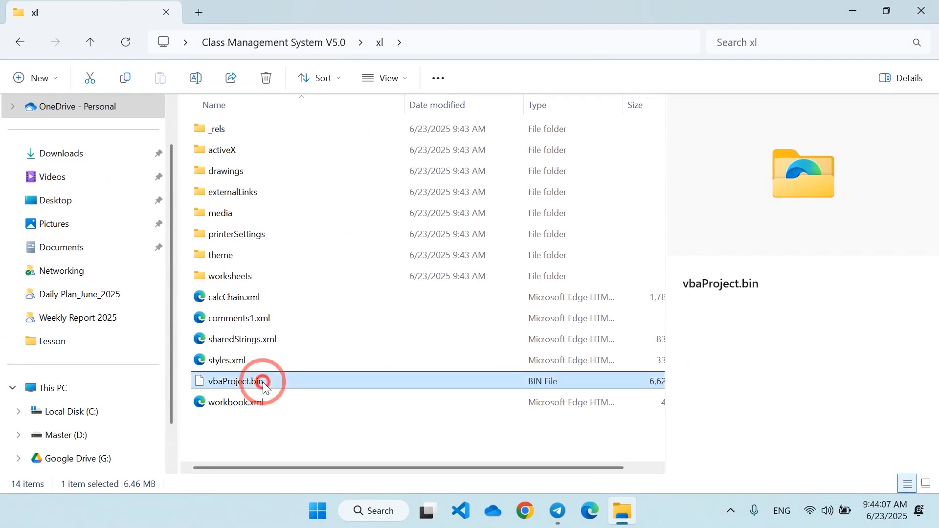
right_click(273, 382)
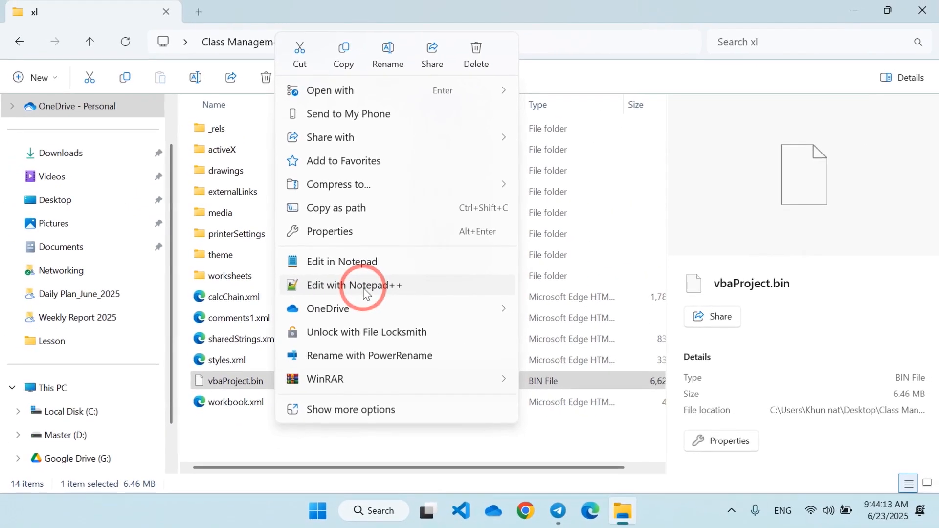
left_click(480, 274)
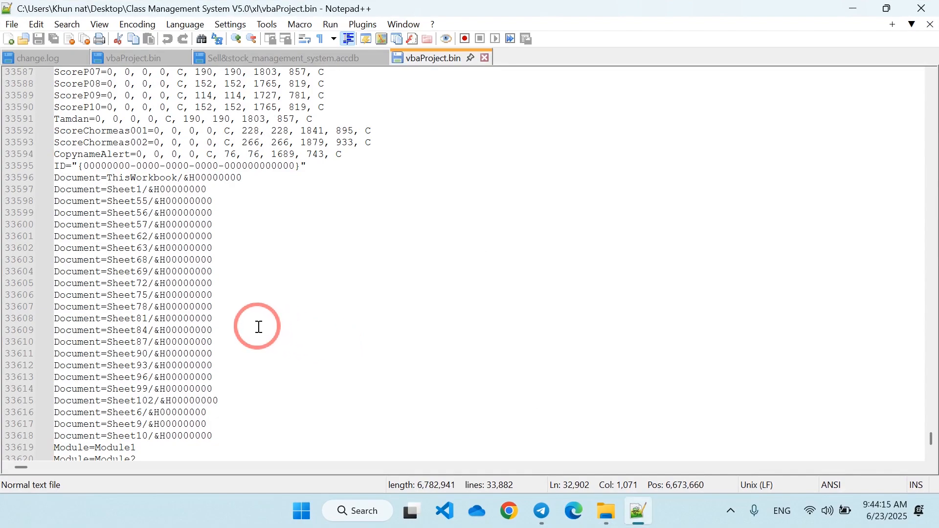
Find the VBA project's password key line in vbaProject.bin with a text search and change the key's name to DPX
left_click(249, 320)
scroll(230, 312, "down", 5)
scroll(220, 303, "up", 20)
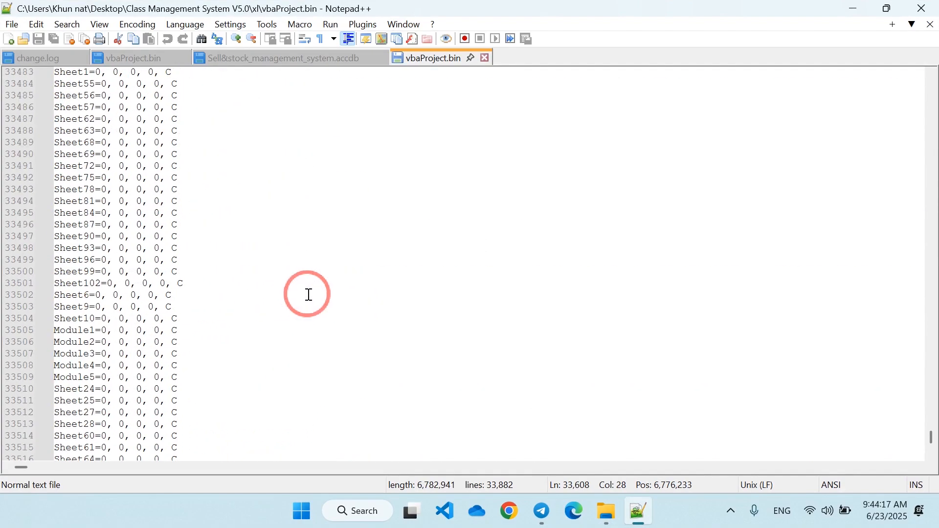
scroll(309, 295, "up", 3)
scroll(309, 289, "down", 20)
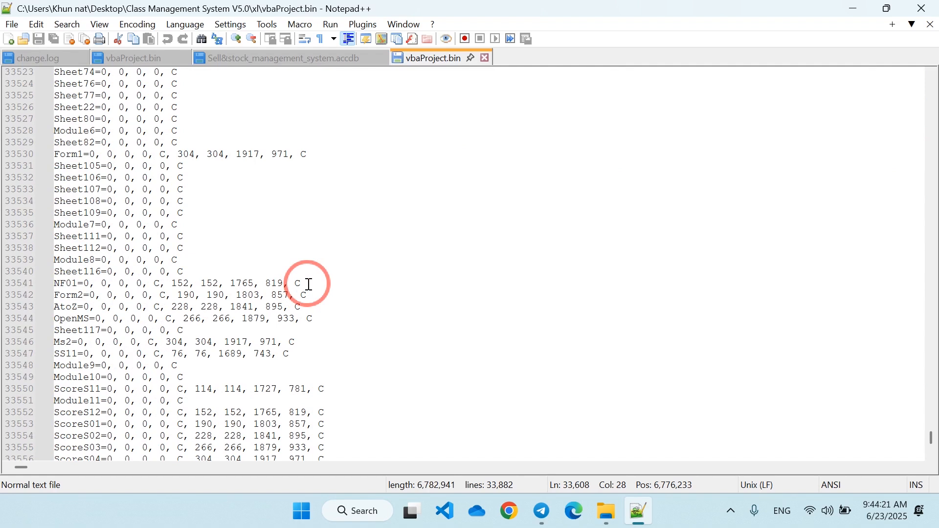
key("ctrl+f")
type("sd")
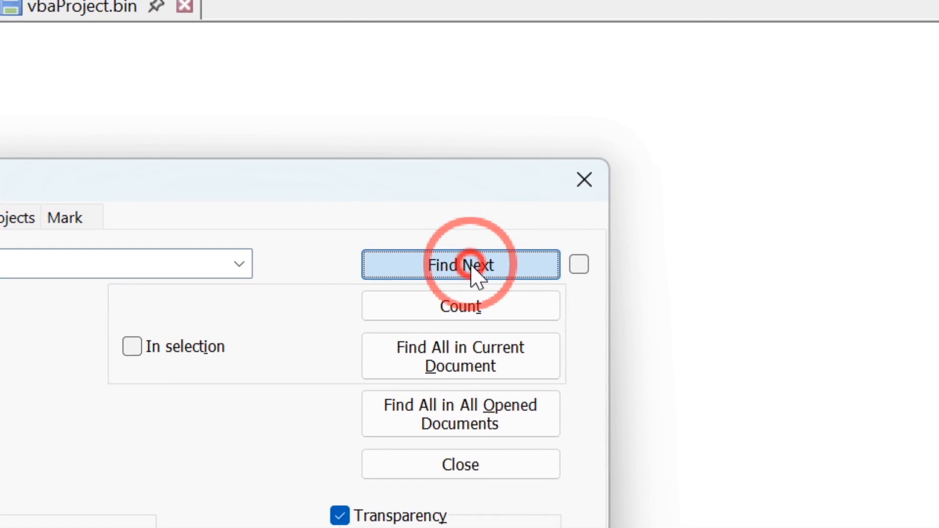
left_click(628, 191)
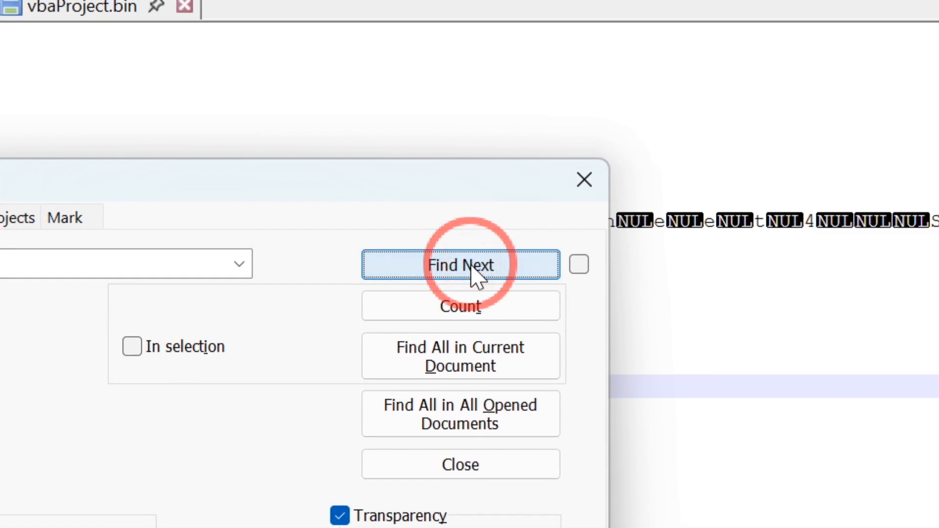
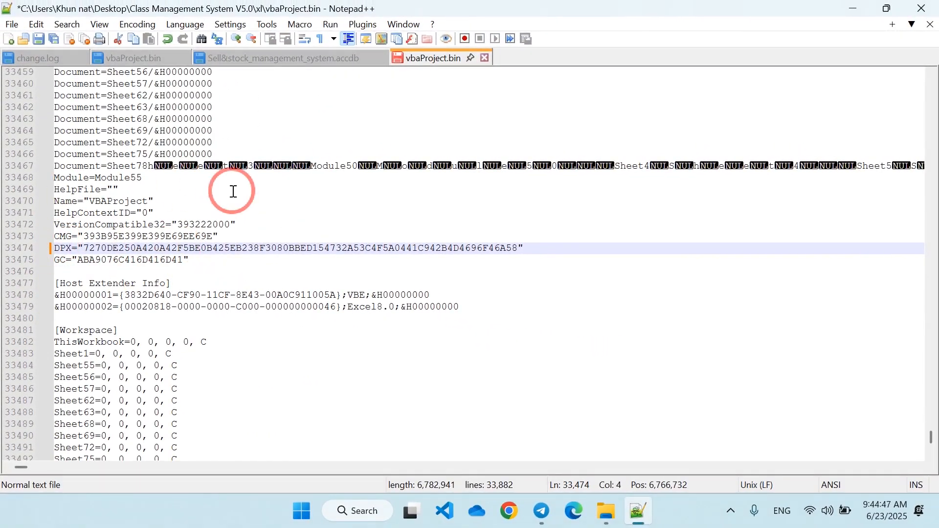
Save the edited vbaProject.bin, and close Notepad++ and the xl folder window
left_click(308, 176)
left_click(172, 198)
scroll(287, 199, "up", 3)
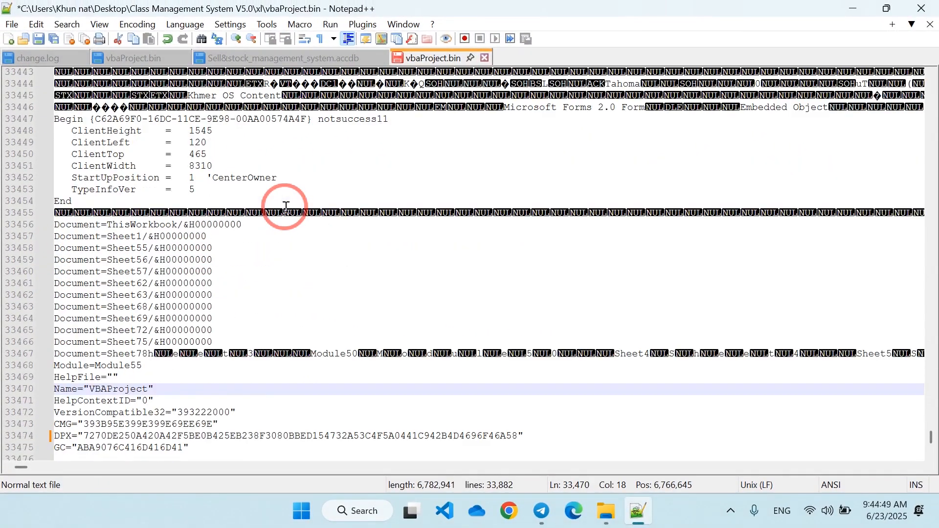
scroll(336, 222, "down", 13)
key("ctrl+s")
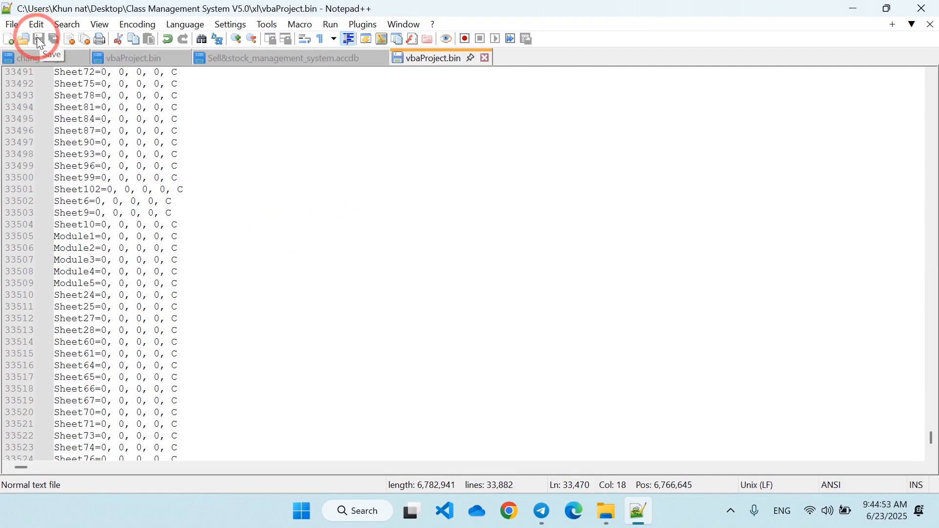
left_click(232, 196)
scroll(245, 203, "up", 10)
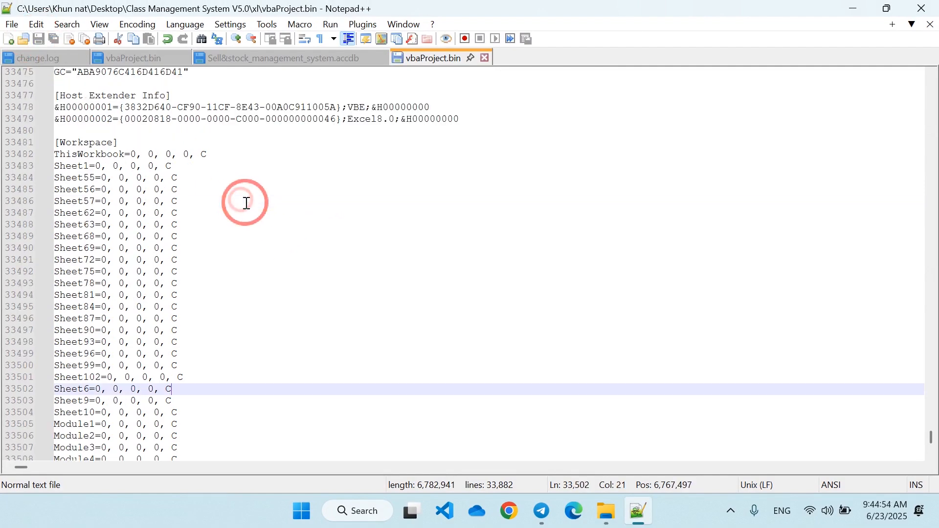
left_click(931, 7)
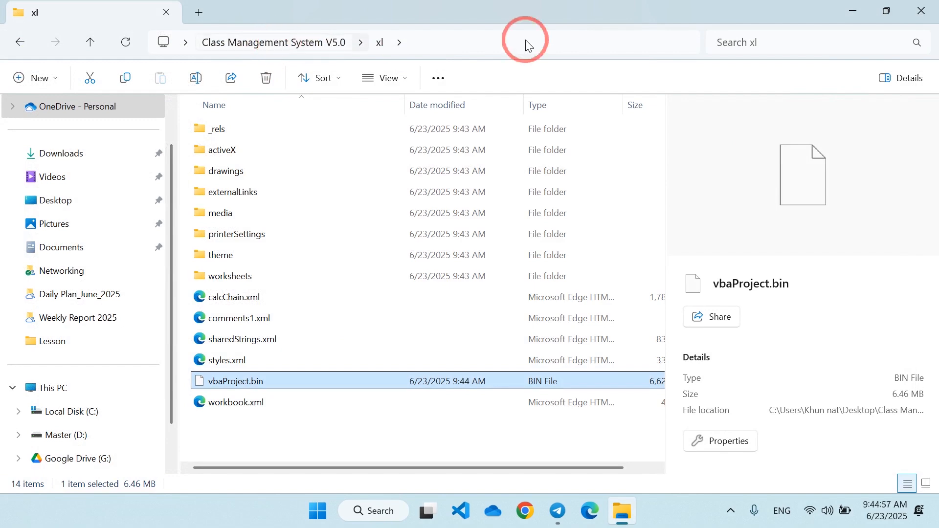
left_click(921, 10)
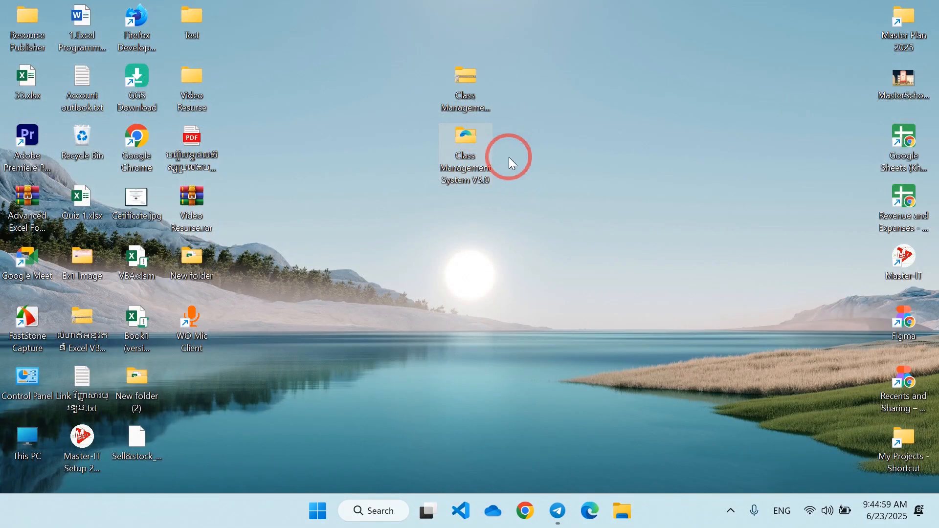
Reopen the extracted Class Management System V5.0 folder and select _rels, docProps, xl and [Content_Types].xml together
double_click(467, 137)
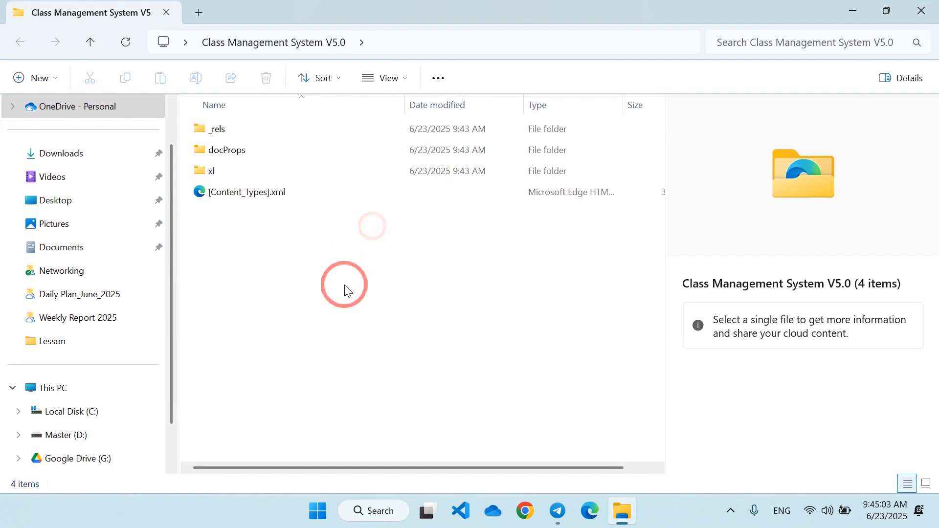
left_click_drag(342, 291, 265, 128)
left_click_drag(265, 128, 265, 128)
left_click(305, 283)
left_click_drag(318, 280, 272, 122)
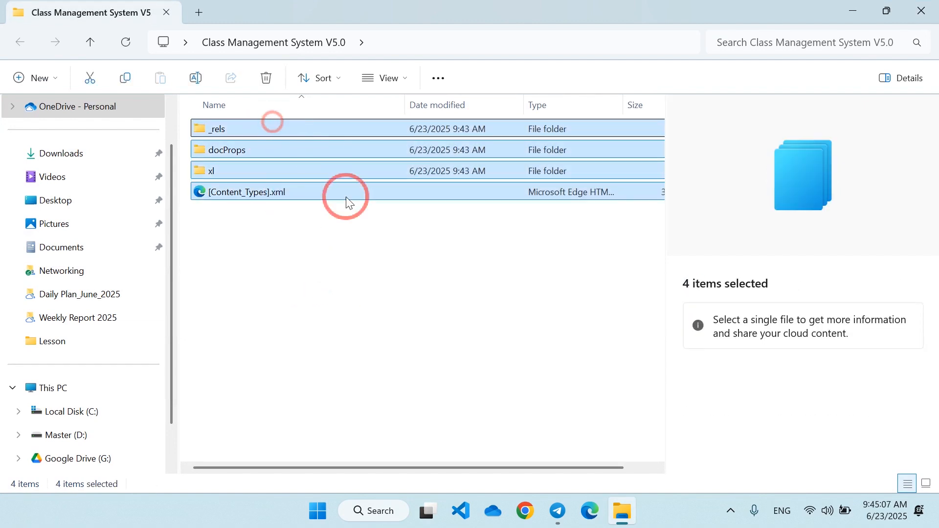
left_click(403, 275)
left_click_drag(410, 287, 280, 133)
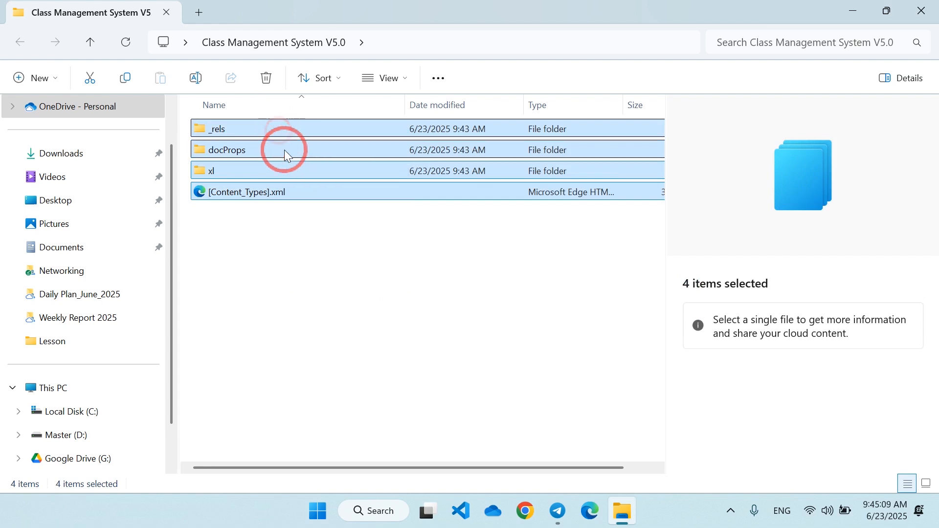
left_click_drag(309, 251, 265, 125)
Compress the selected items with WinRAR in ZIP format as Class Management System V5.0.zip
right_click(327, 166)
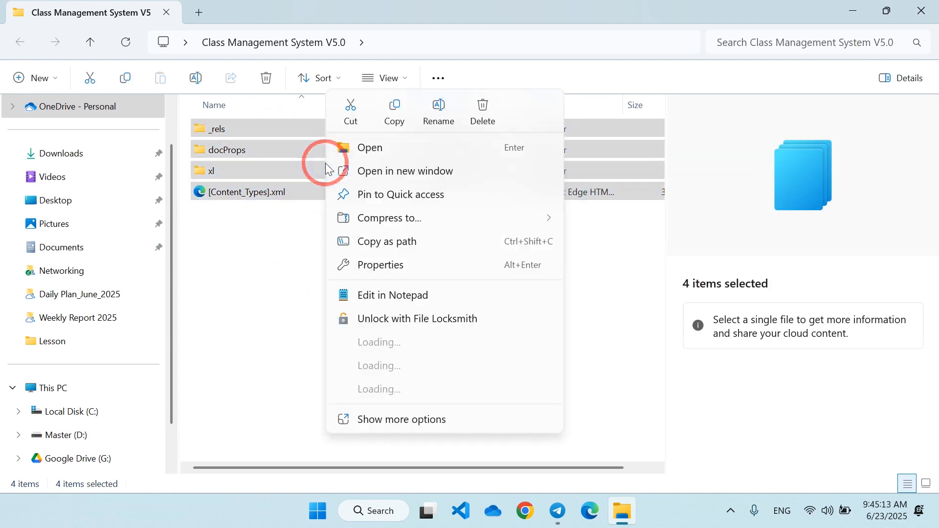
mouse_move(409, 390)
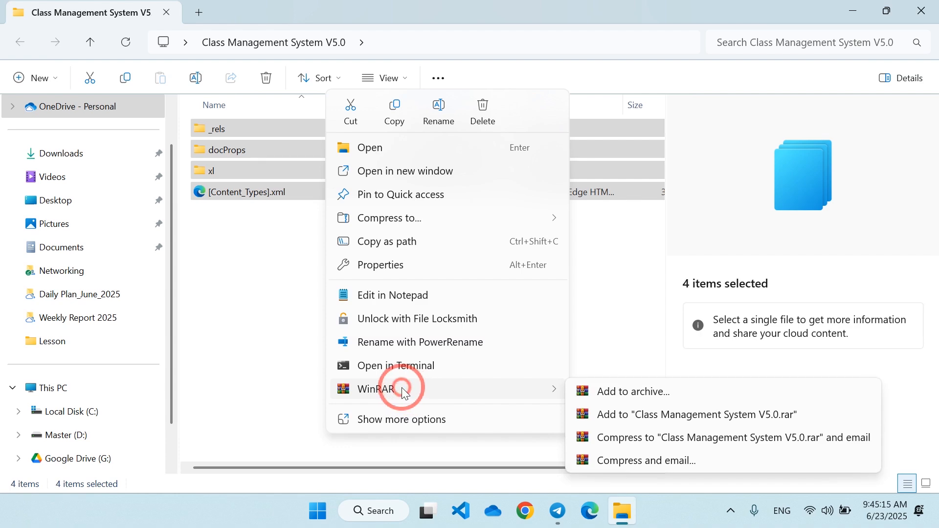
left_click(631, 392)
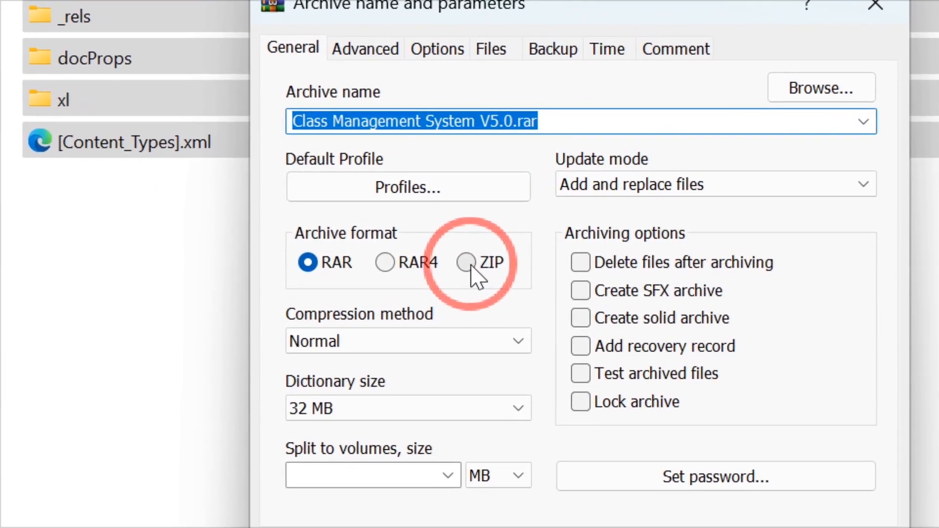
left_click(415, 254)
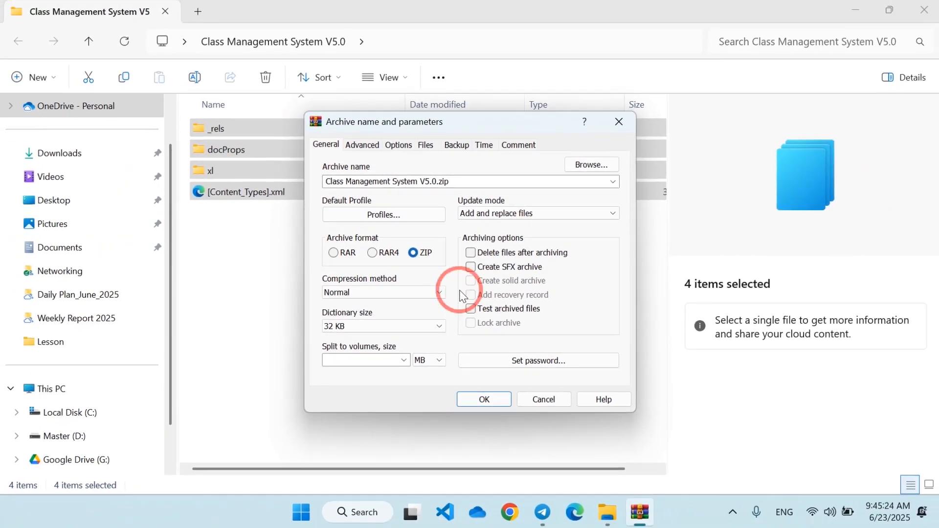
left_click(483, 398)
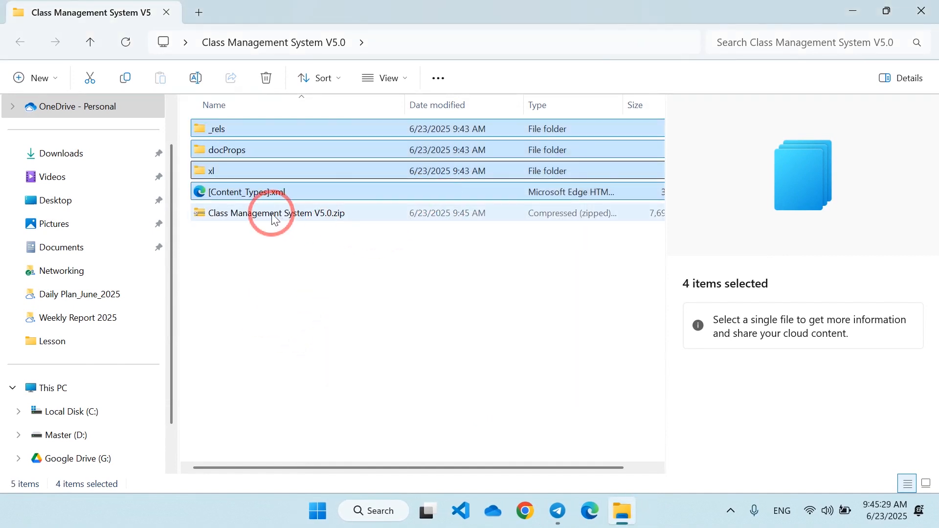
left_click(275, 217)
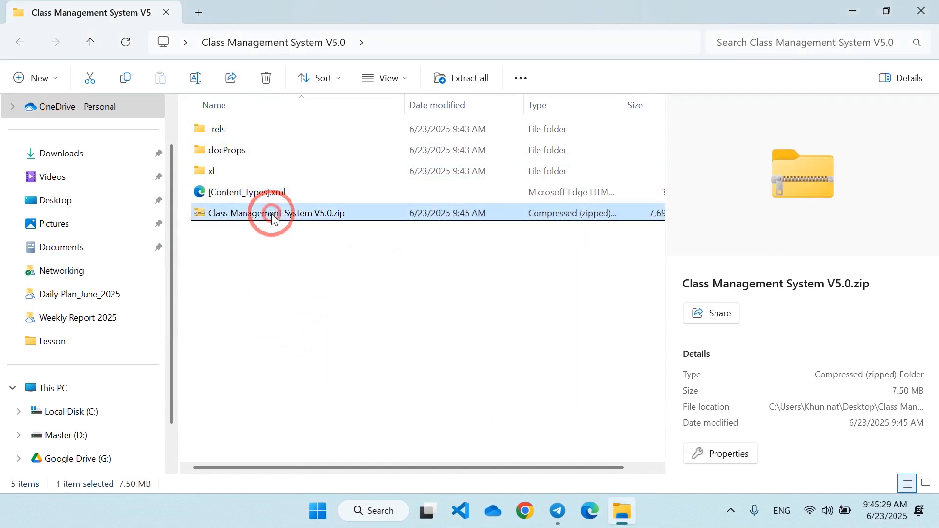
left_click(341, 215)
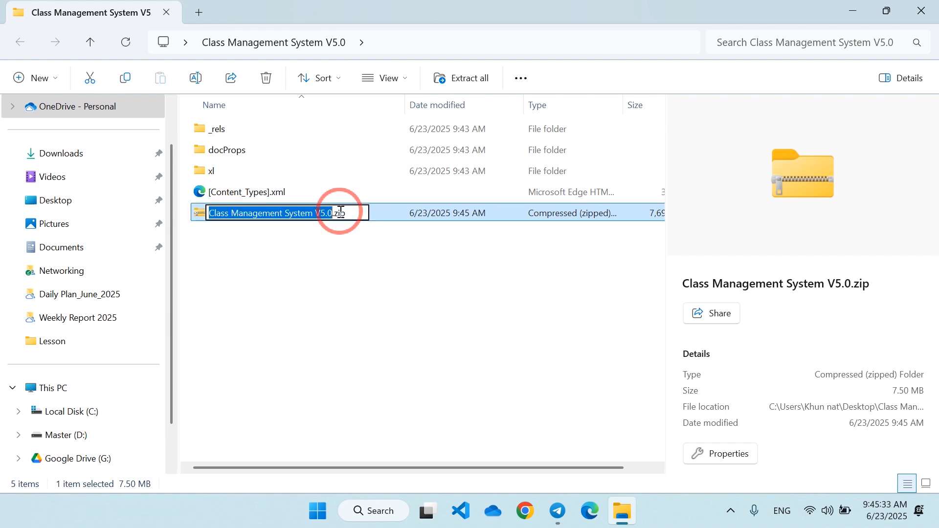
left_click(342, 253)
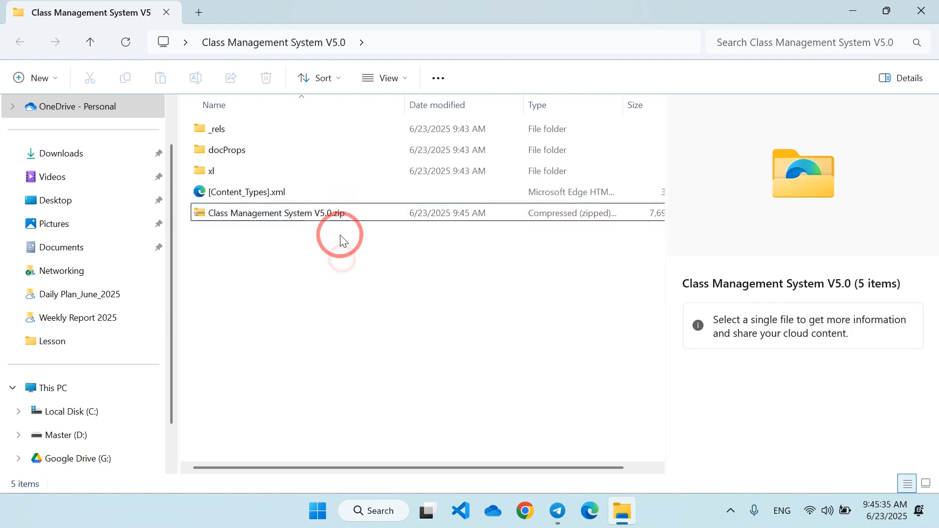
Rename the new zip archive to Class Management System V5.0.xlsm, accept the extension change and select the renamed workbook
left_click(341, 215)
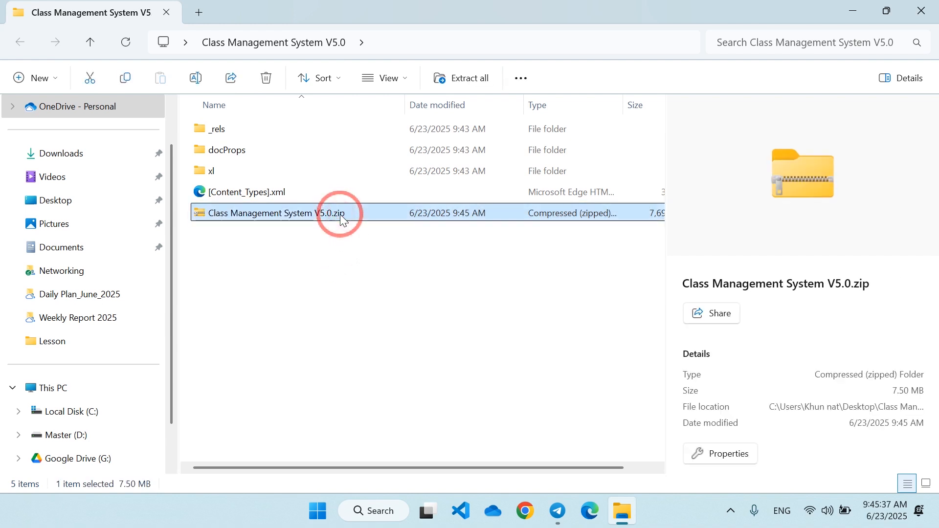
left_click(341, 216)
right_click(340, 214)
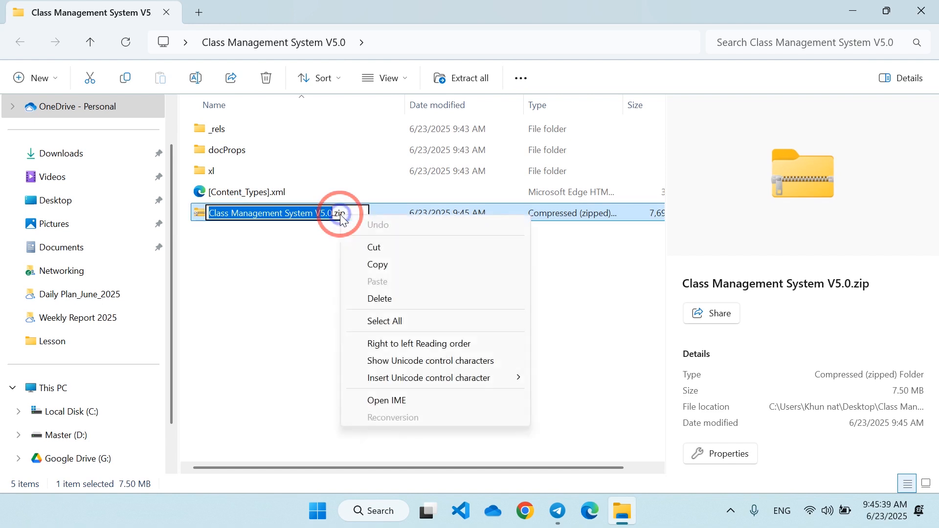
left_click(335, 216)
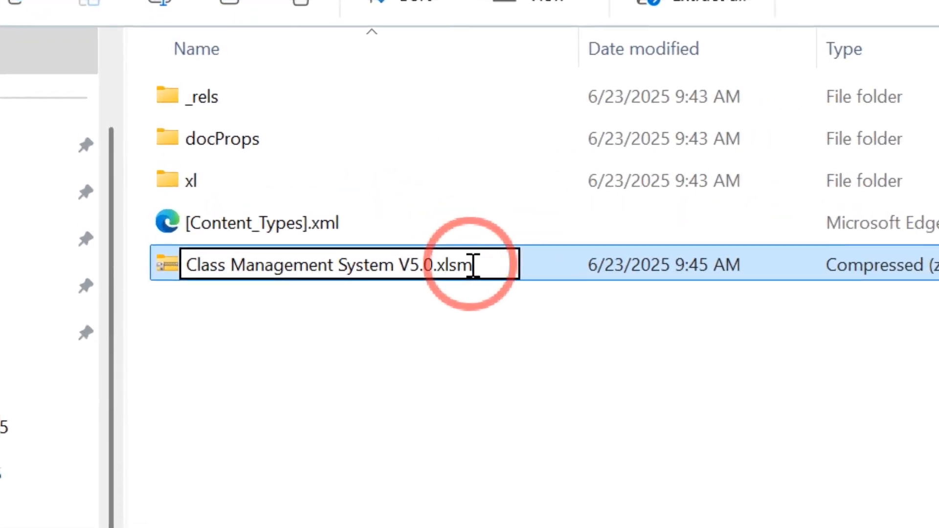
key("Return")
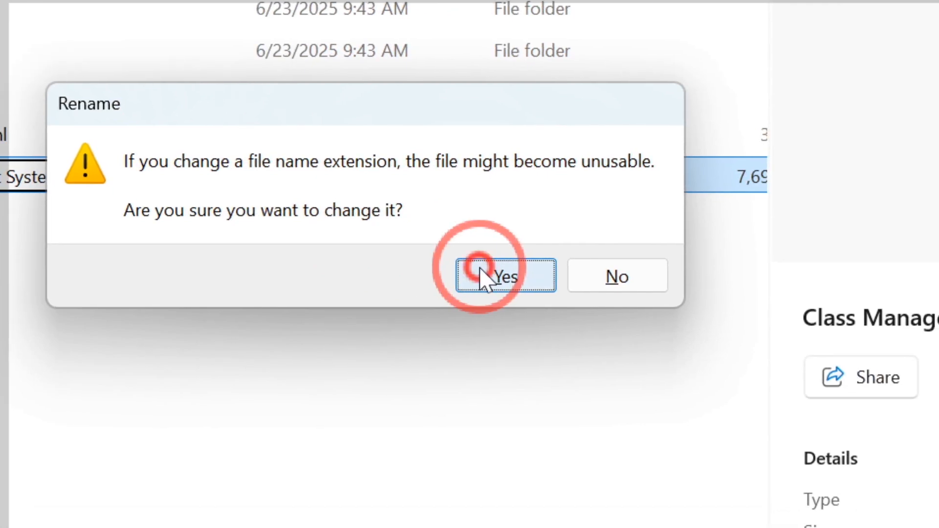
left_click(481, 276)
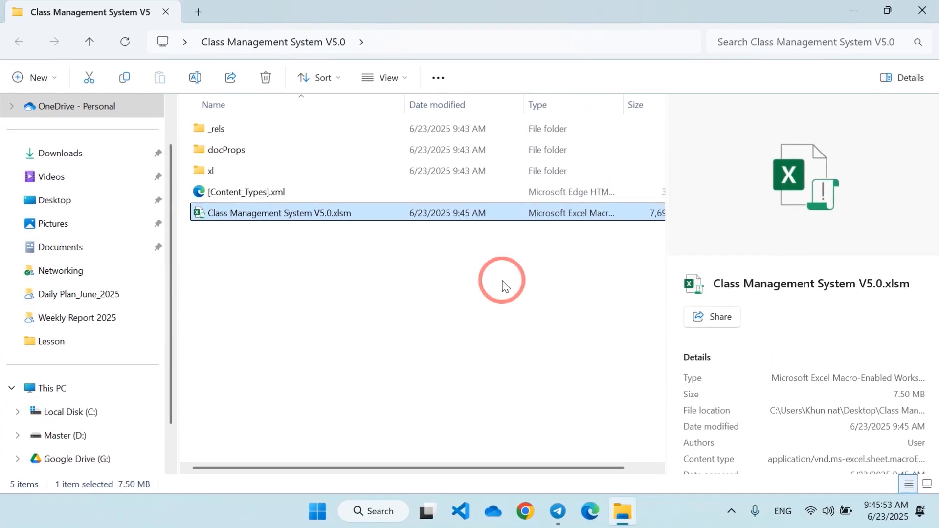
left_click(335, 215)
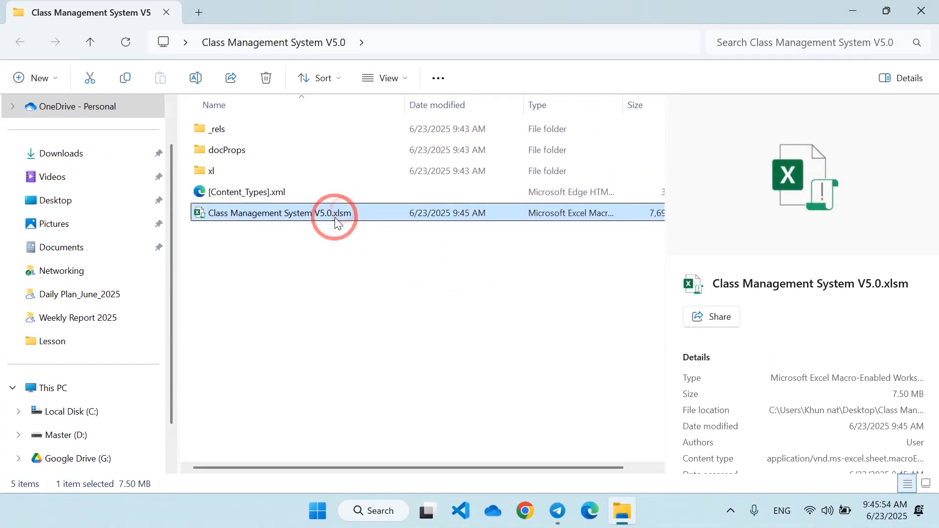
left_click(404, 219)
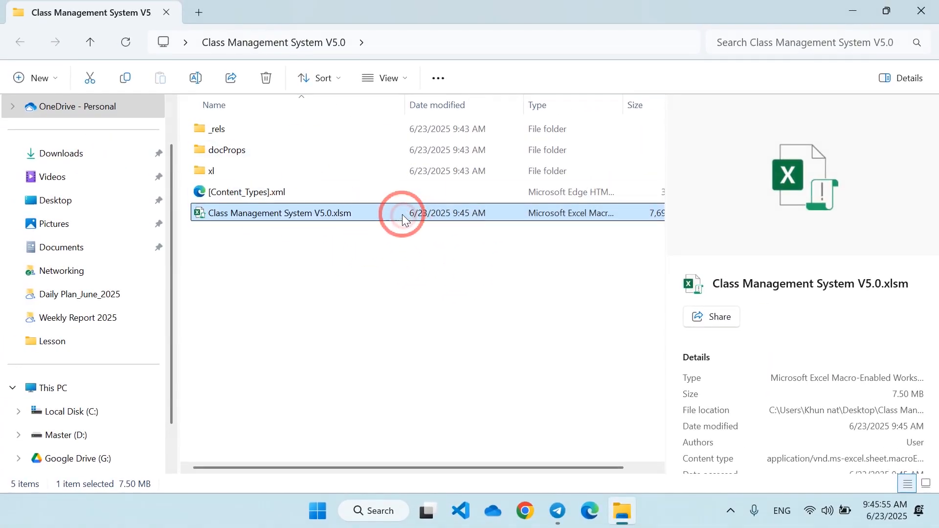
Paste the rebuilt Class Management System V5.0.xlsm onto the desktop and move it to the empty area near the centre
left_click(837, 8)
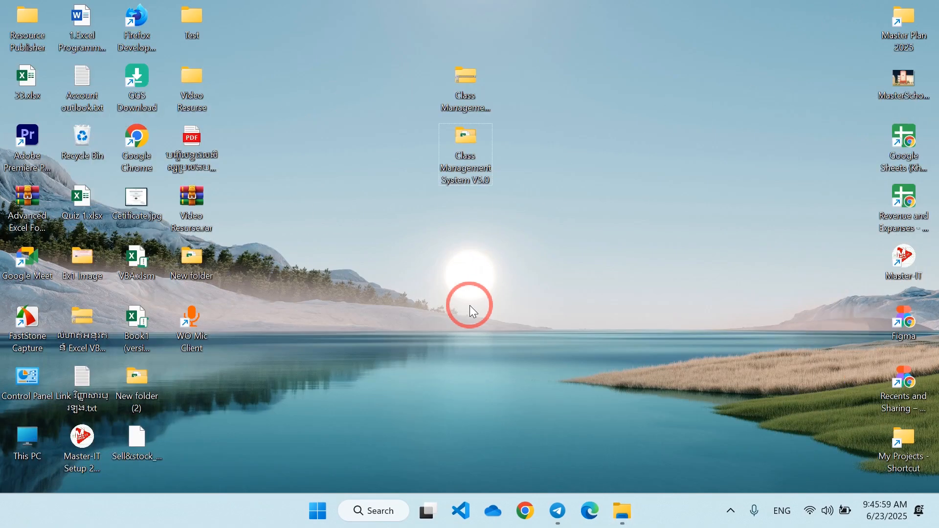
key("ctrl+v")
left_click(459, 328)
left_click_drag(195, 386, 522, 260)
left_click(602, 236)
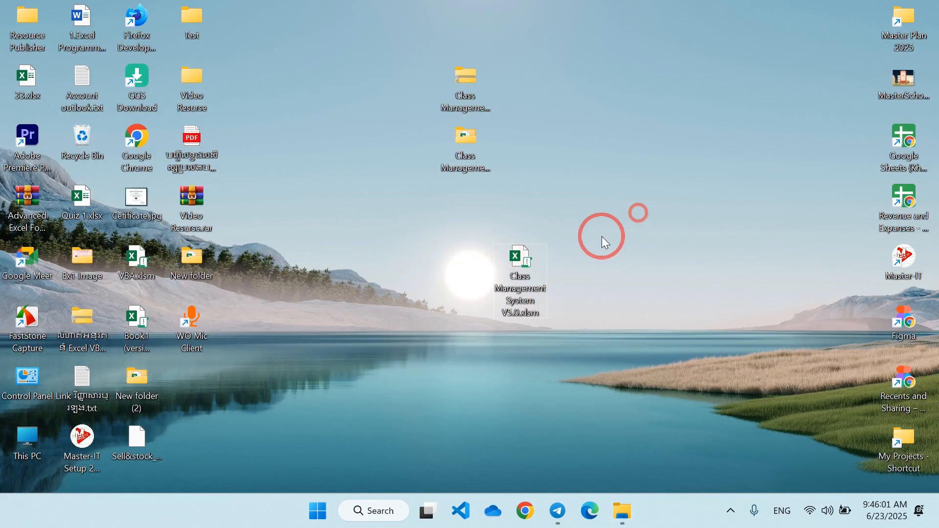
Open Class Management System V5.0.xlsm from the desktop, enable its active content and dismiss the message that follows
double_click(522, 259)
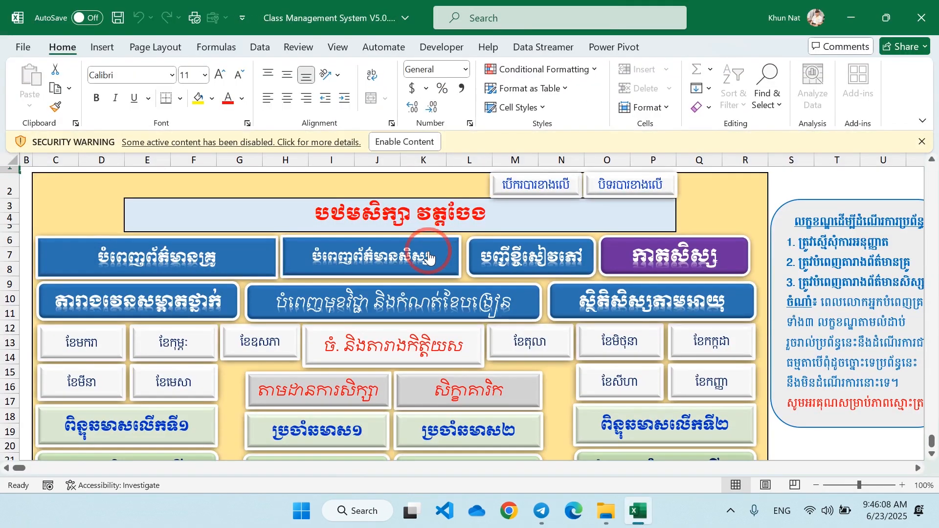
left_click(399, 141)
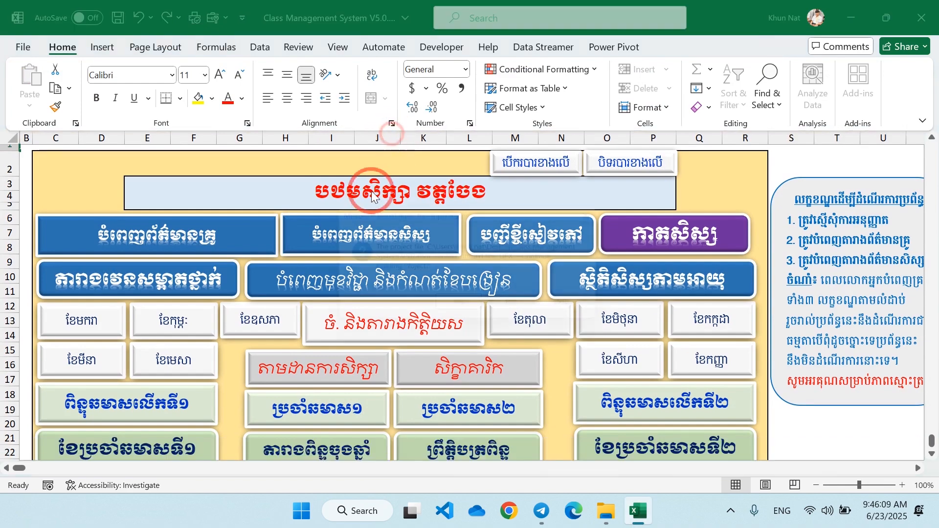
left_click(463, 311)
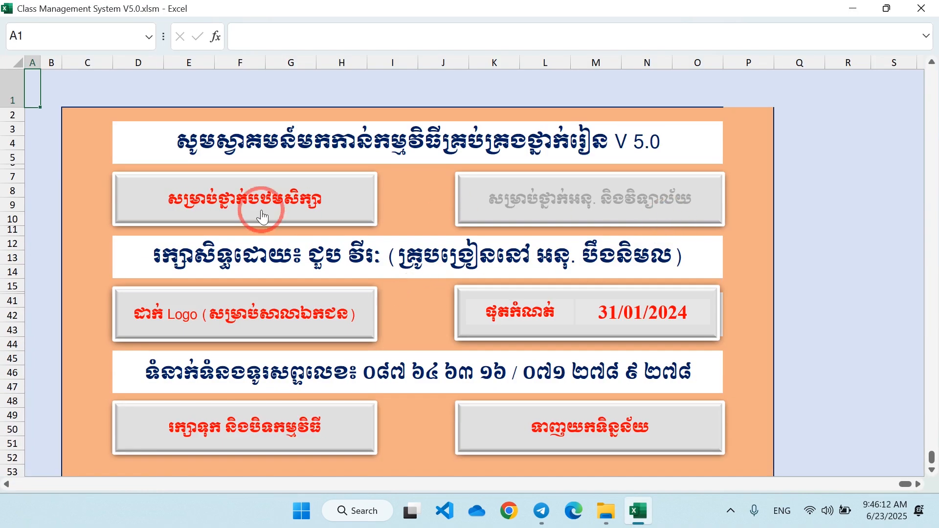
Go to the workbook's primary-school page, restore the hidden ribbon and open the Visual Basic editor
left_click(261, 217)
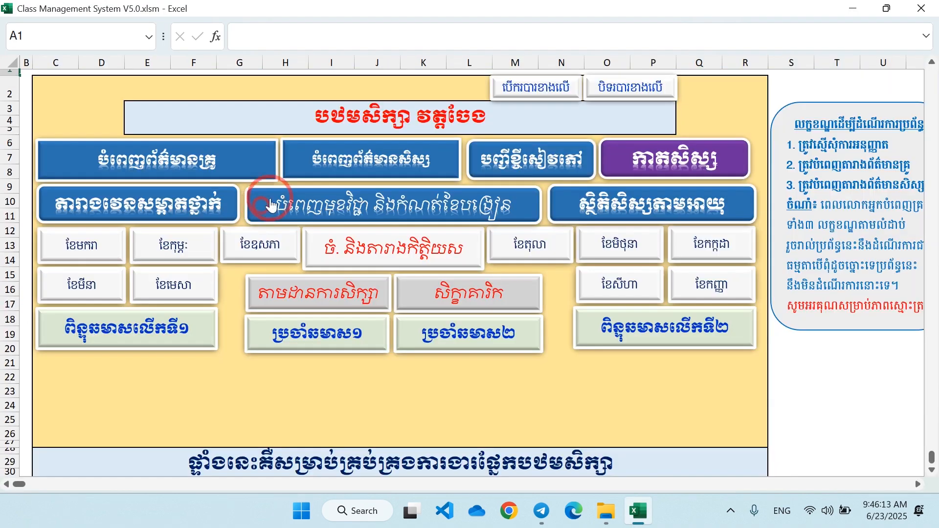
left_click(549, 98)
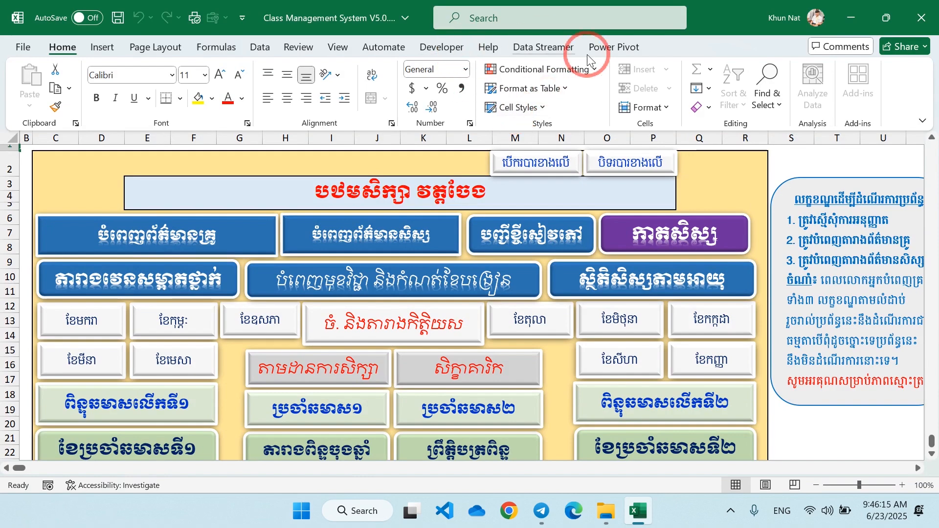
left_click(445, 51)
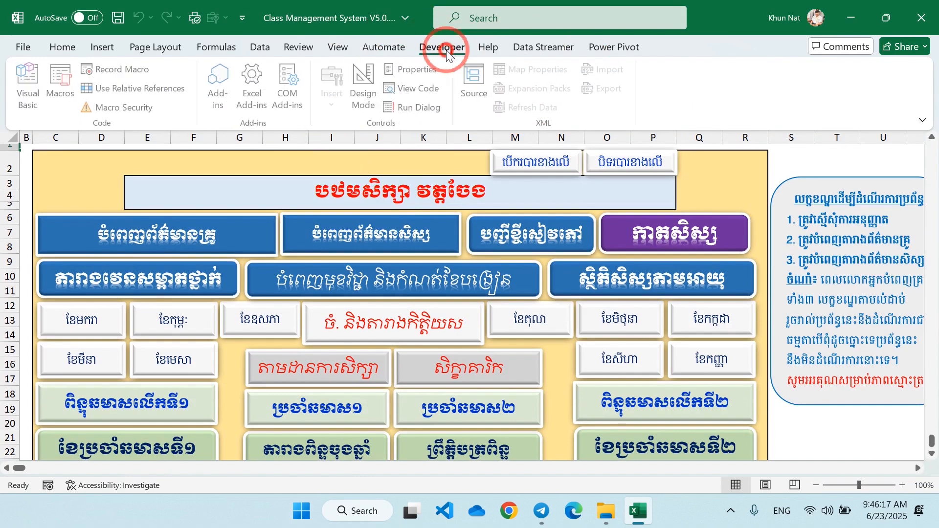
left_click(41, 86)
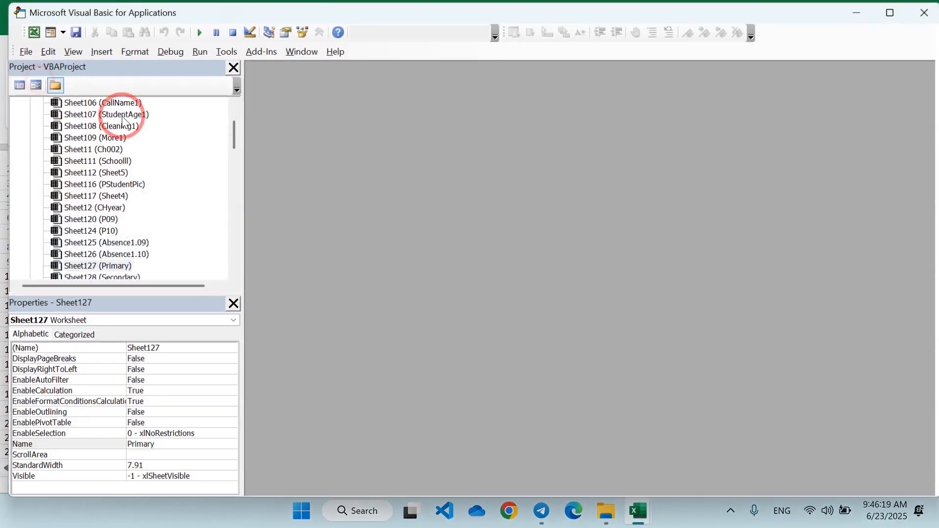
Look through the VBAProject tree, collapse Microsoft Excel Objects and expand the Forms folder
scroll(94, 216, "down", 6)
scroll(98, 223, "up", 8)
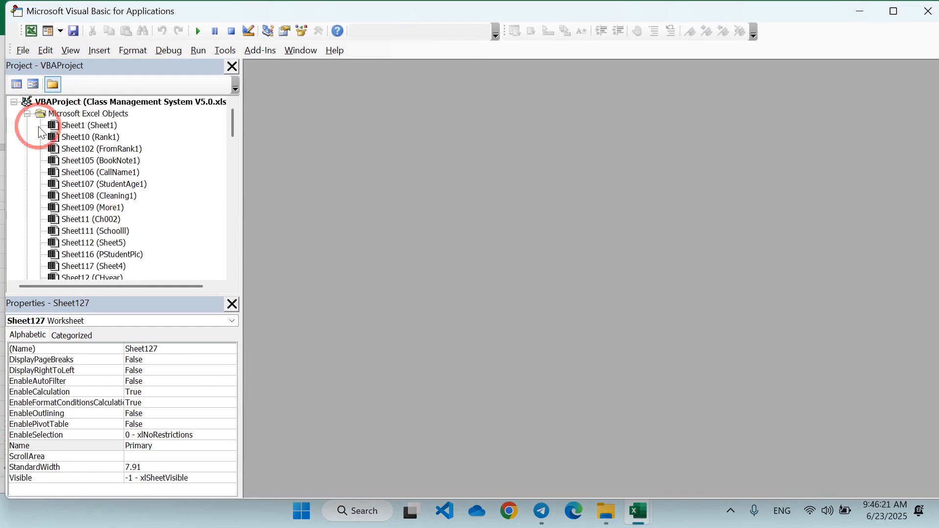
left_click(26, 113)
left_click(13, 102)
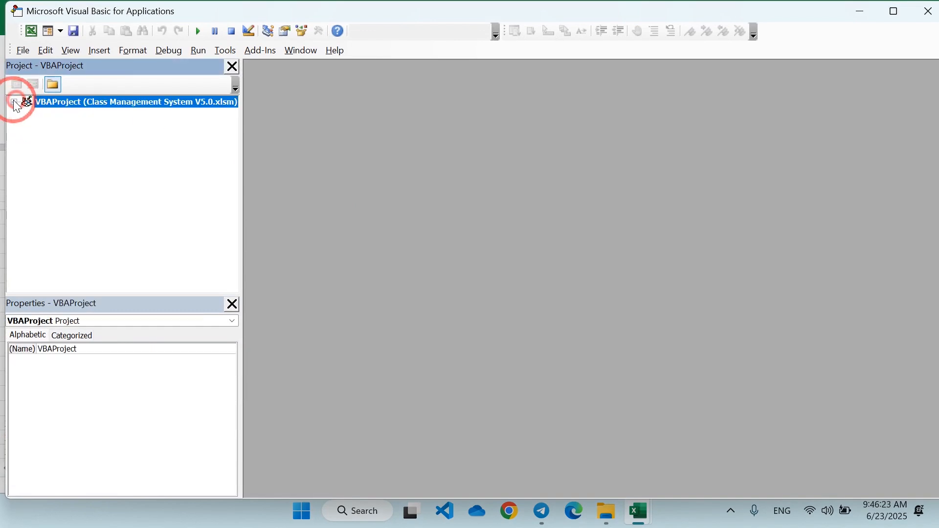
left_click(14, 102)
left_click(27, 126)
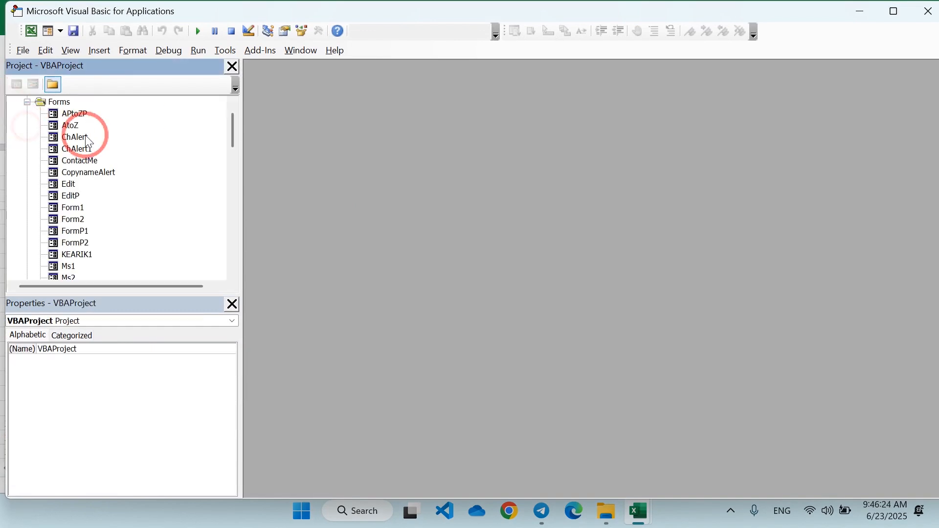
View the APtoZP, AtoZ, CopynameAlert and FormP1 user forms in the form designer
double_click(77, 117)
double_click(71, 126)
double_click(63, 172)
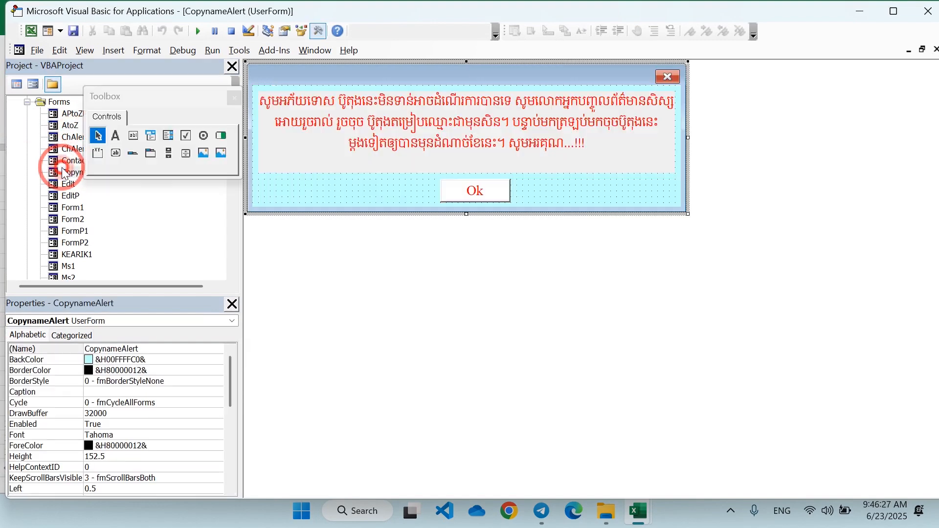
left_click(63, 172)
double_click(61, 233)
scroll(49, 244, "down", 5)
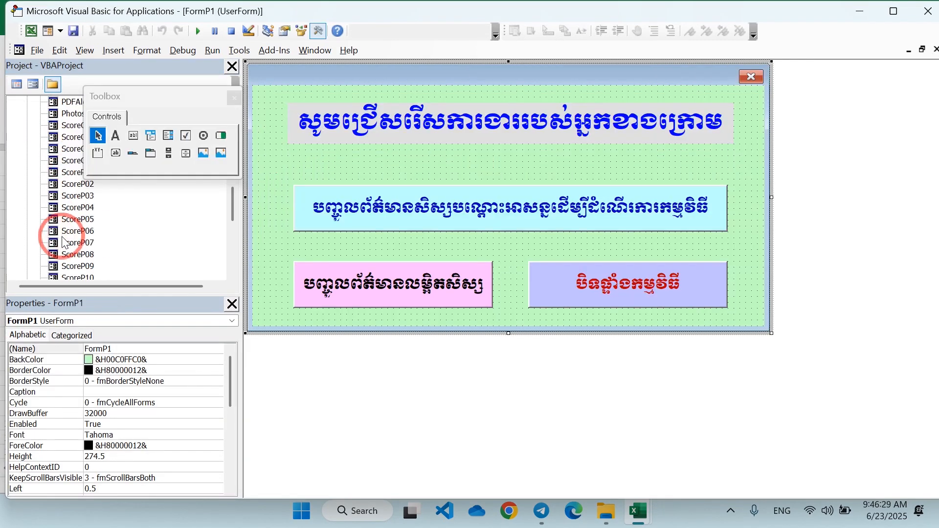
Collapse Forms, expand Modules to view the module list and select Module23, and close the Visual Basic editor
scroll(29, 147, "up", 10)
left_click(27, 126)
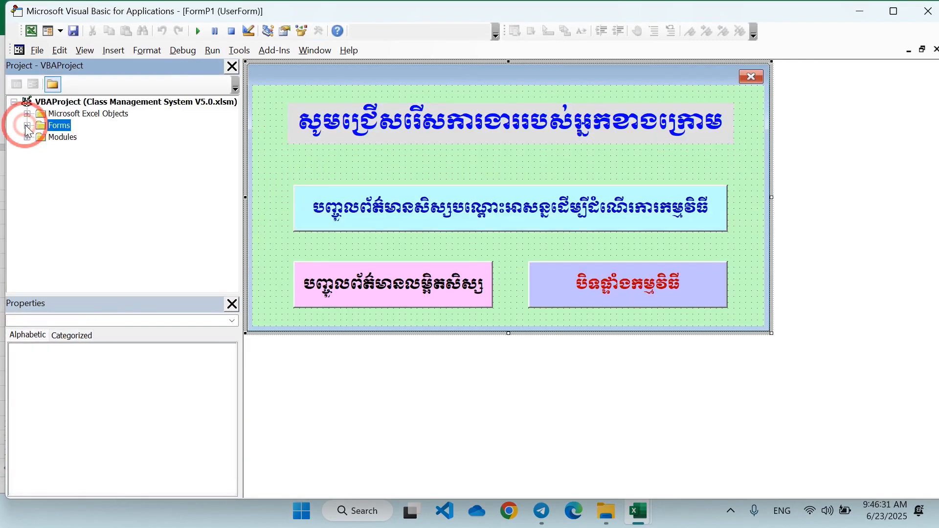
left_click(27, 137)
left_click(78, 196)
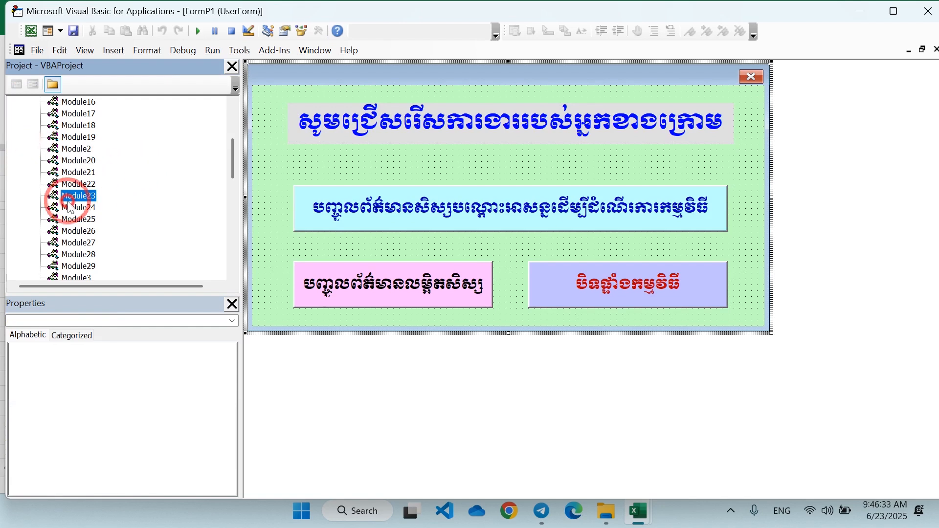
left_click(464, 308)
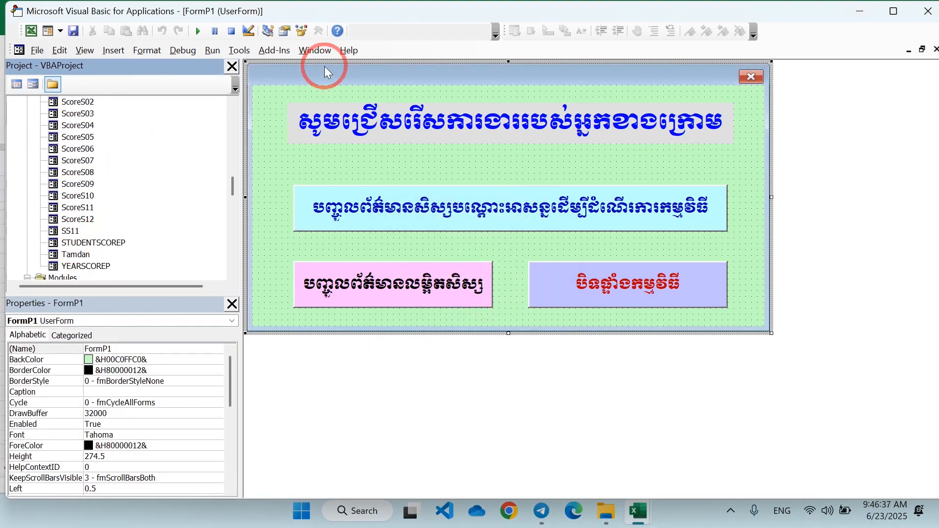
left_click(929, 9)
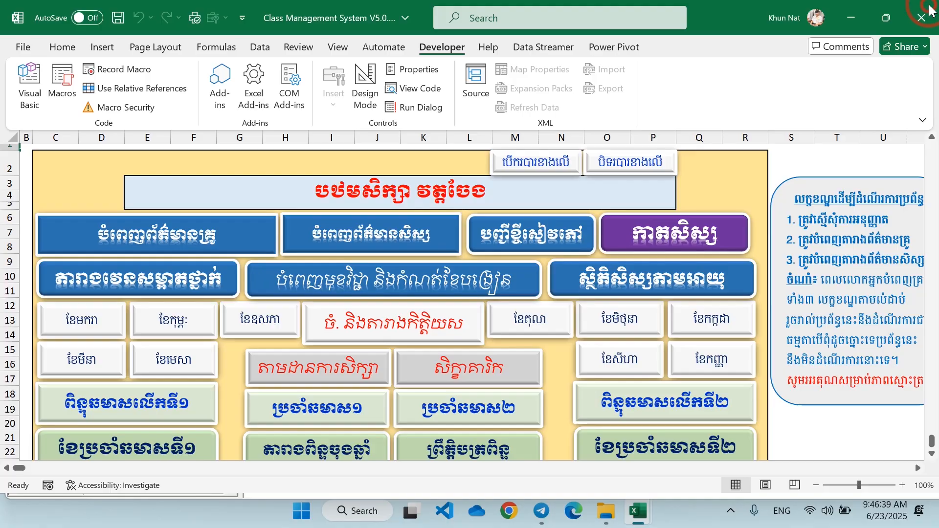